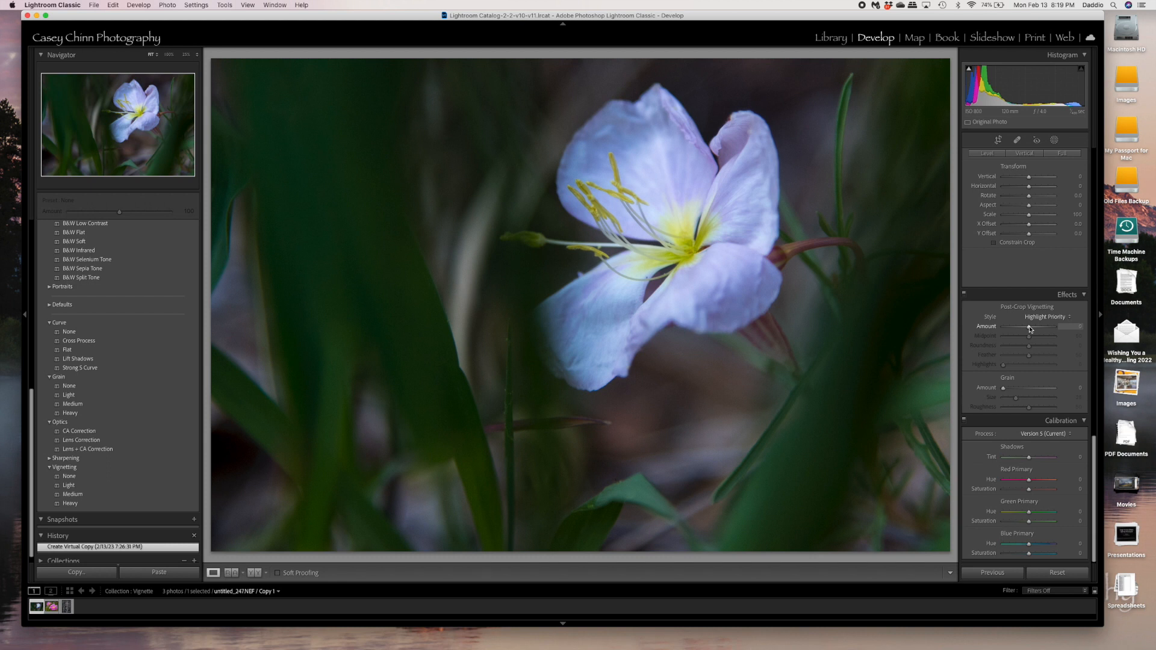
Step: Apply a post-crop vignette with Amount -32, Midpoint 41, Roundness -30 and Feather 45, and compare it with the original state
{"action": "left_click_drag", "start_coordinate": [1030, 329], "coordinate": [1020, 329]}
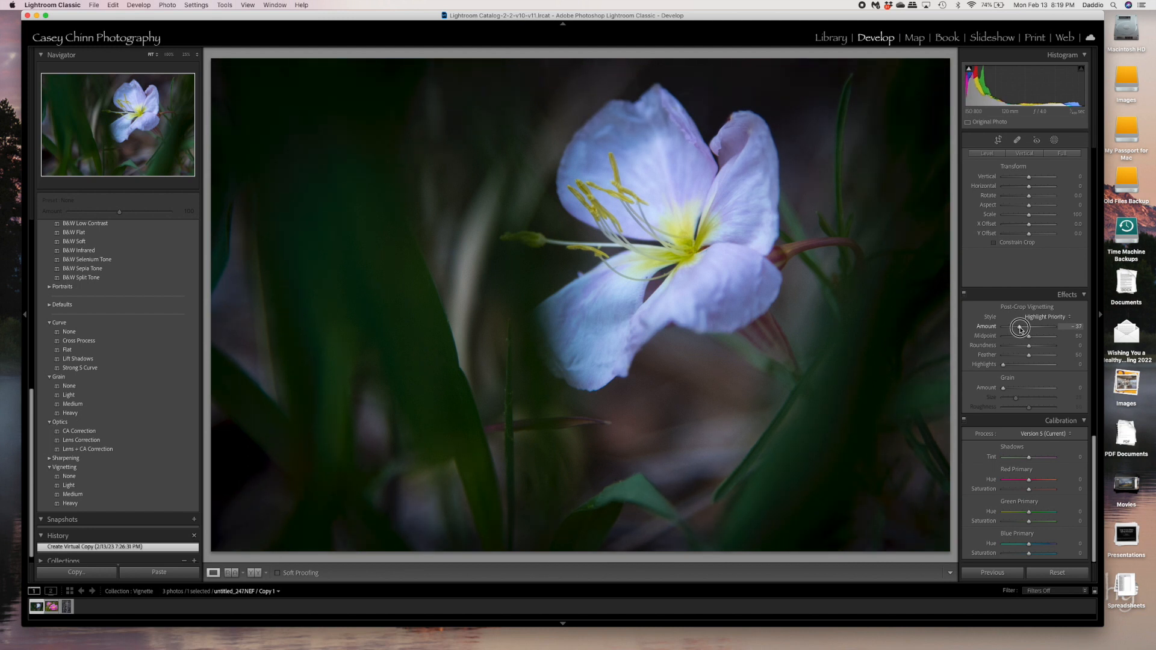
{"action": "left_click_drag", "start_coordinate": [1020, 329], "coordinate": [1022, 328]}
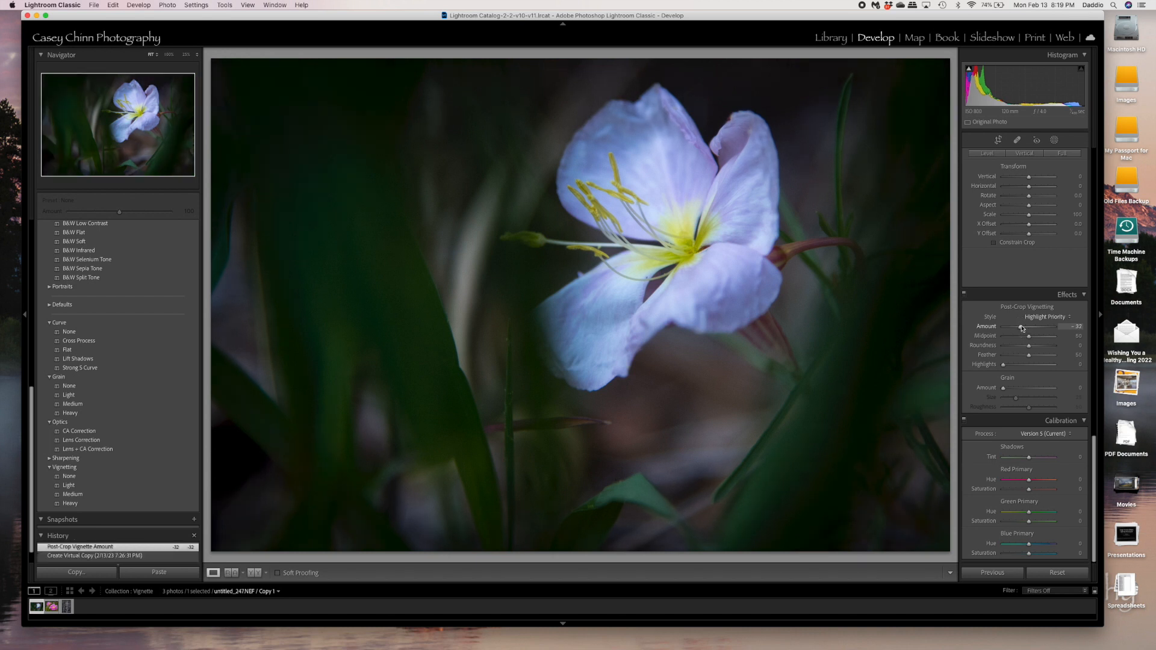
{"action": "left_click_drag", "start_coordinate": [1030, 358], "coordinate": [1005, 357]}
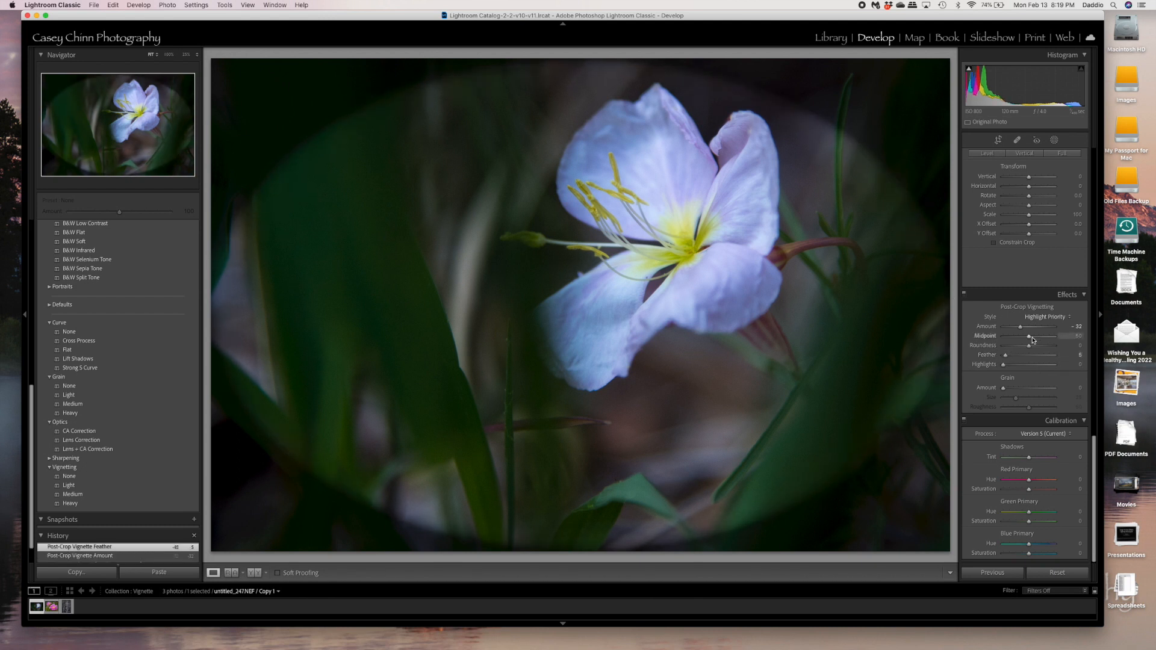
{"action": "mouse_move", "coordinate": [1030, 347]}
{"action": "left_mouse_down"}
{"action": "mouse_move", "coordinate": [1022, 338]}
{"action": "mouse_move", "coordinate": [1010, 356]}
{"action": "mouse_move", "coordinate": [1027, 357]}
{"action": "left_mouse_up"}
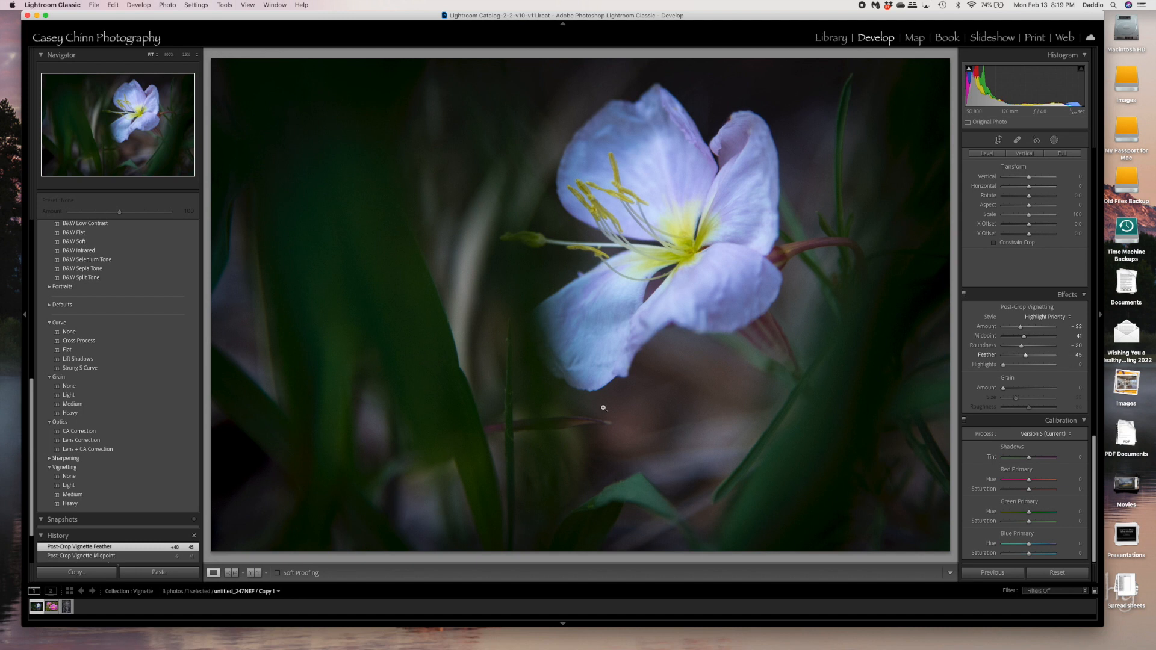
{"action": "scroll", "coordinate": [116, 551], "scroll_direction": "down", "scroll_amount": 3}
{"action": "left_click", "coordinate": [117, 539]}
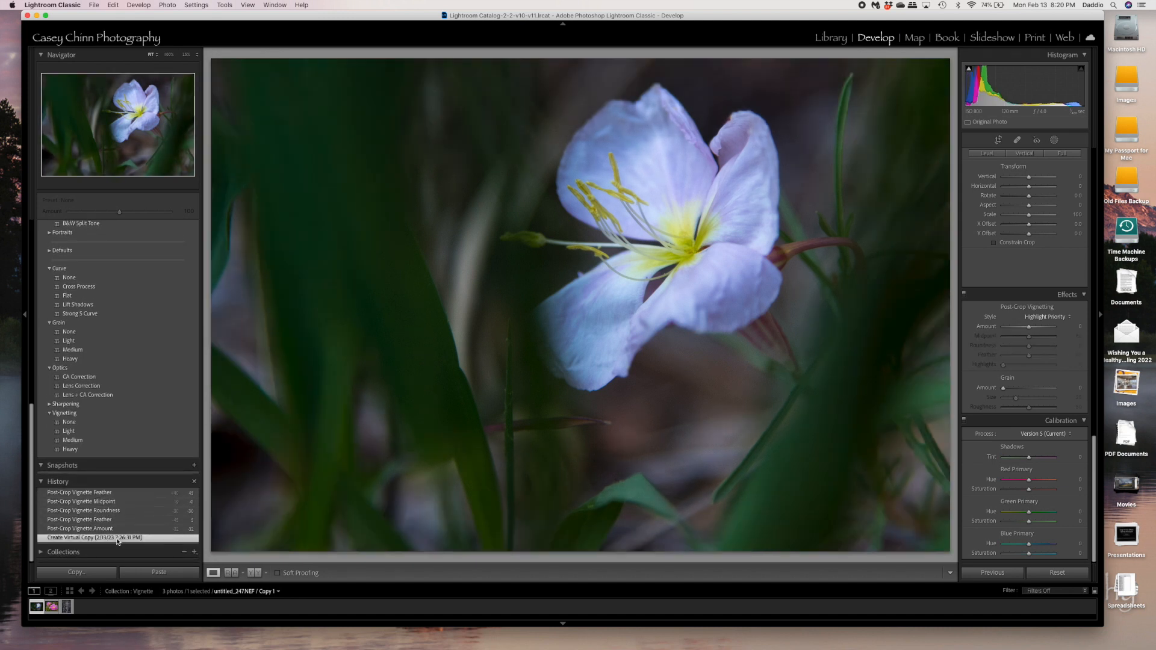
{"action": "left_click", "coordinate": [98, 493]}
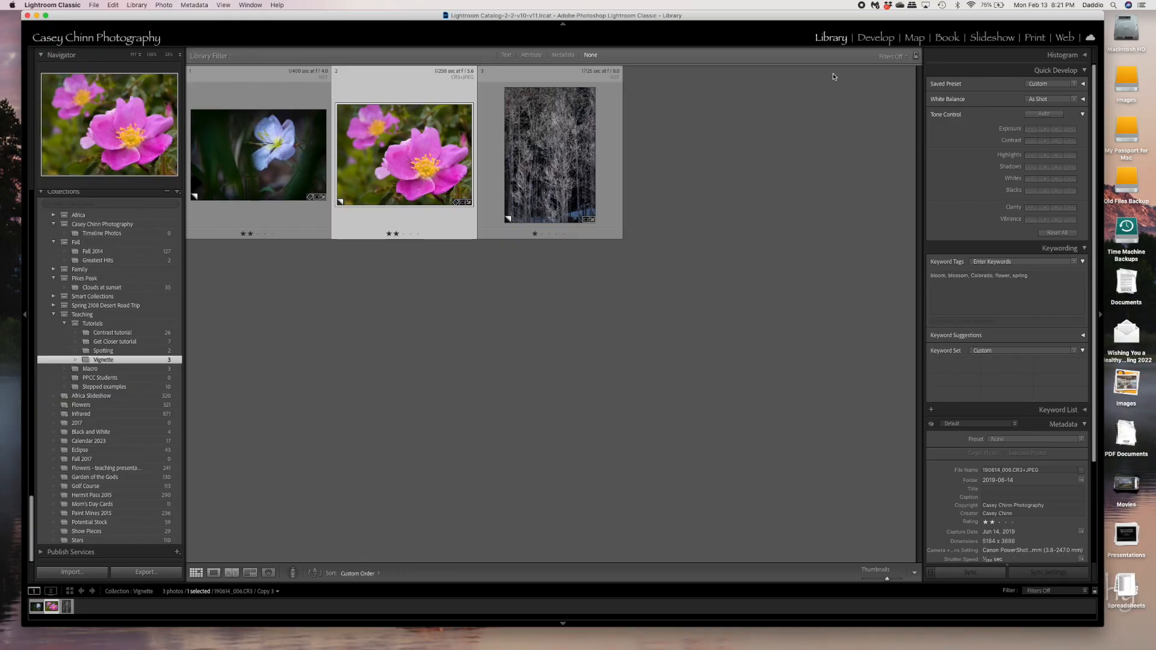
Step: Open the pink flower photo for developing and draw a circular radial gradient mask over the main flower
{"action": "left_click", "coordinate": [877, 39]}
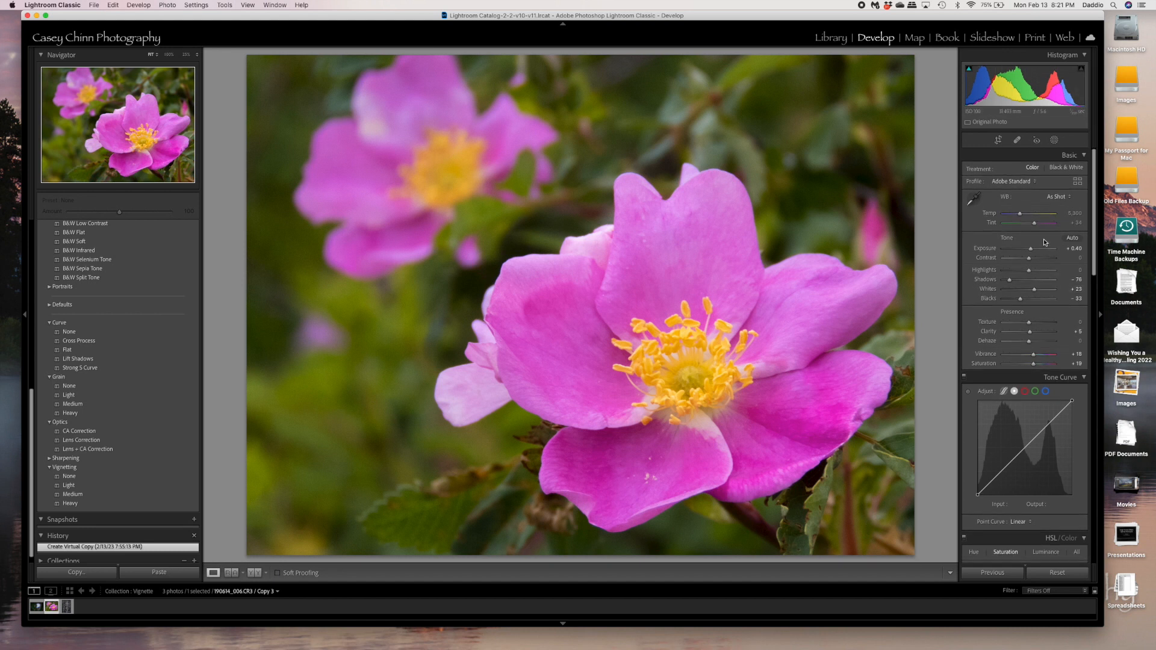
{"action": "left_click", "coordinate": [1054, 140]}
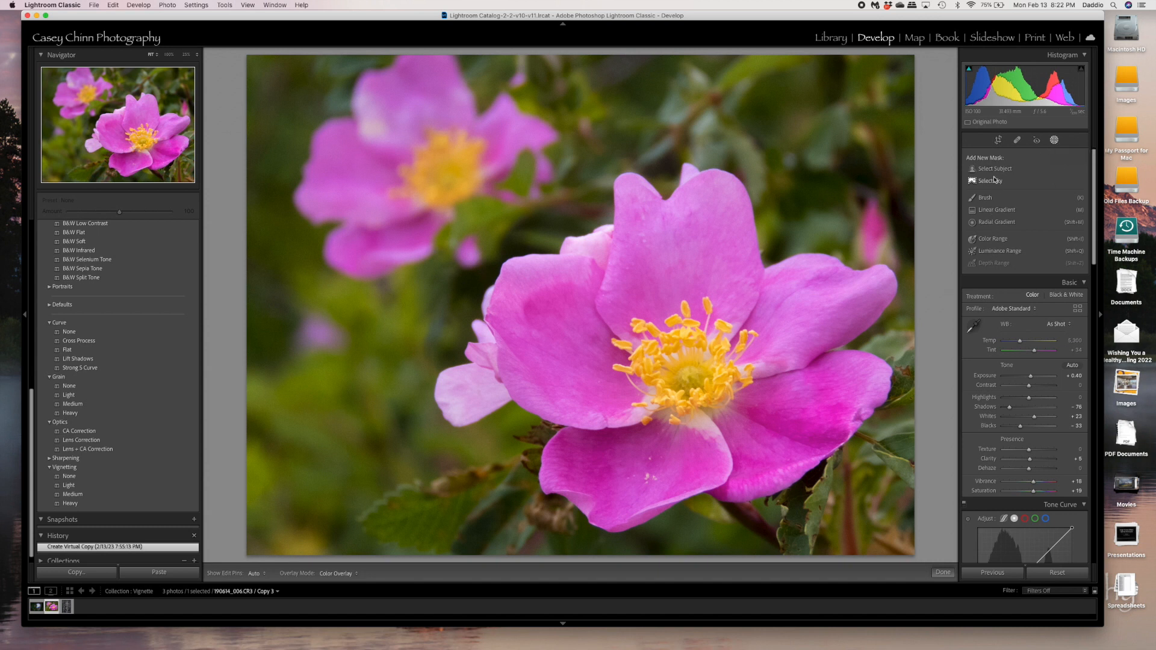
{"action": "left_click", "coordinate": [988, 223]}
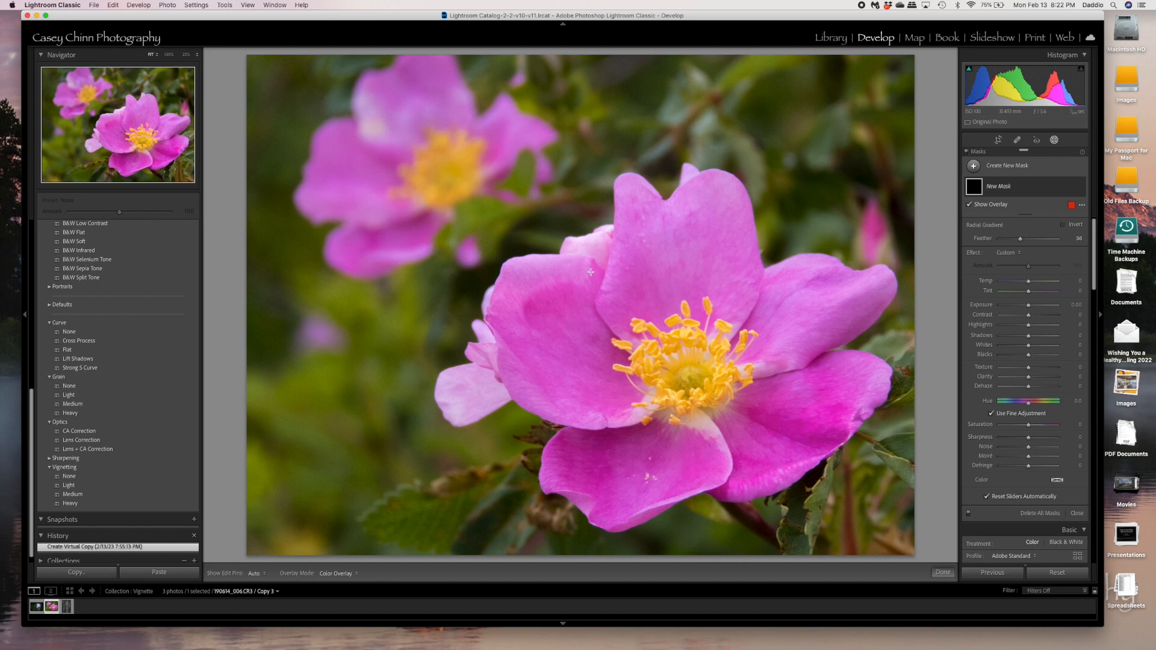
{"action": "left_click_drag", "start_coordinate": [590, 271], "coordinate": [789, 447]}
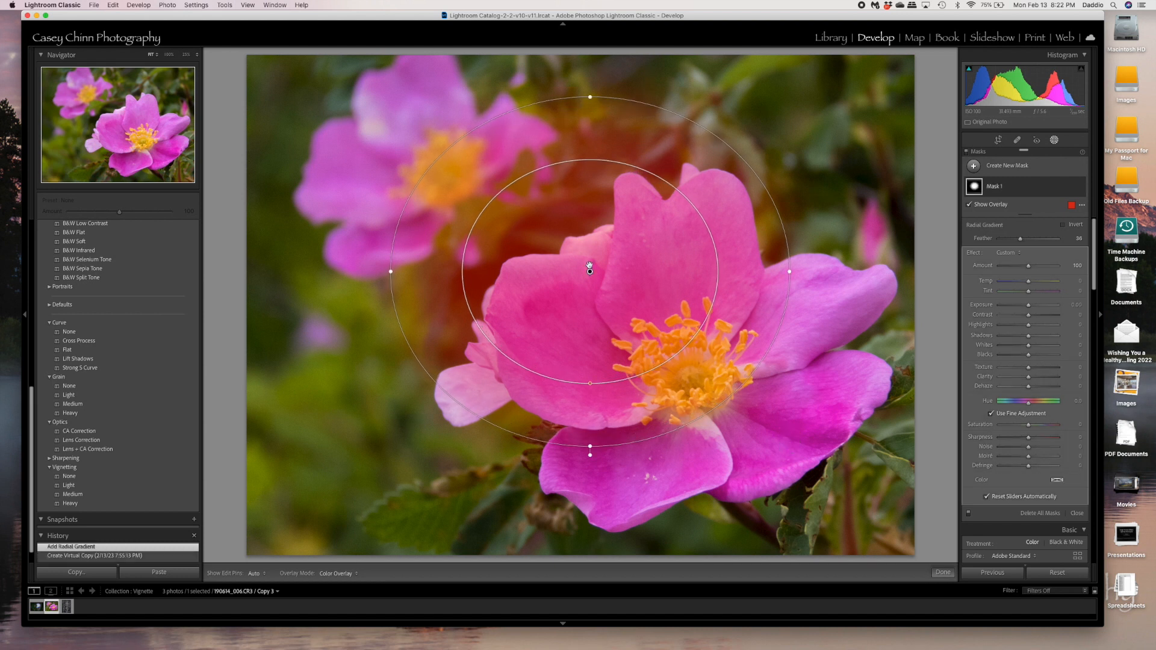
Step: Centre the radial gradient on the main flower's yellow stamens, widen it into an oval around the petals, and set its feather to 30
{"action": "left_click_drag", "start_coordinate": [590, 273], "coordinate": [677, 355]}
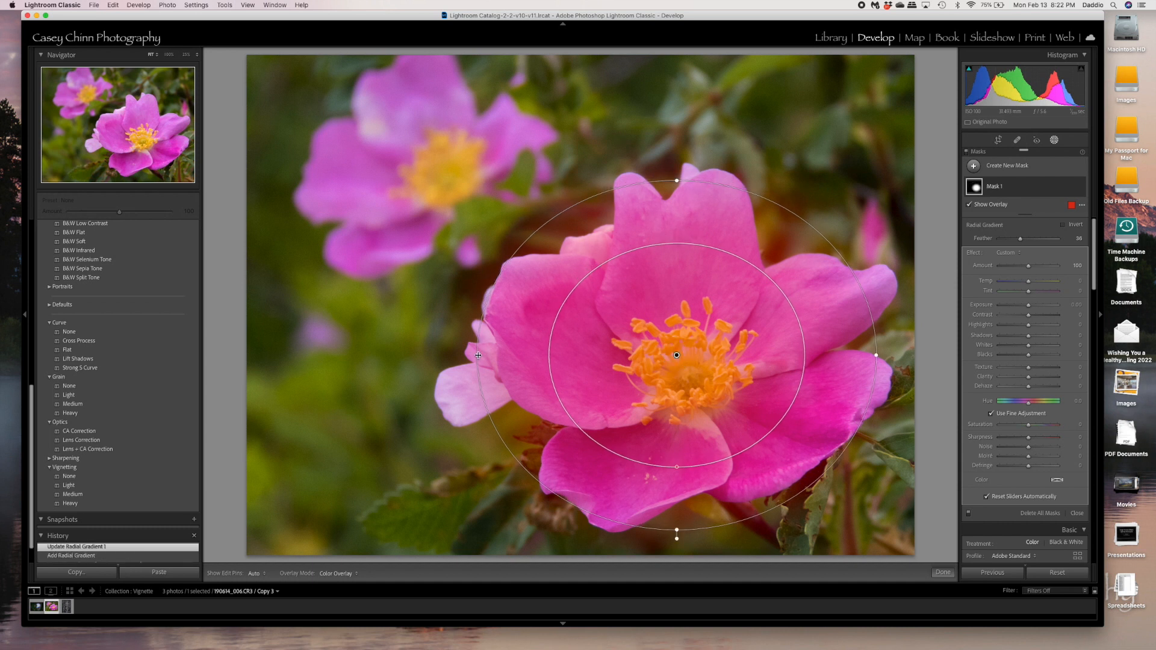
{"action": "left_click_drag", "start_coordinate": [478, 355], "coordinate": [450, 355]}
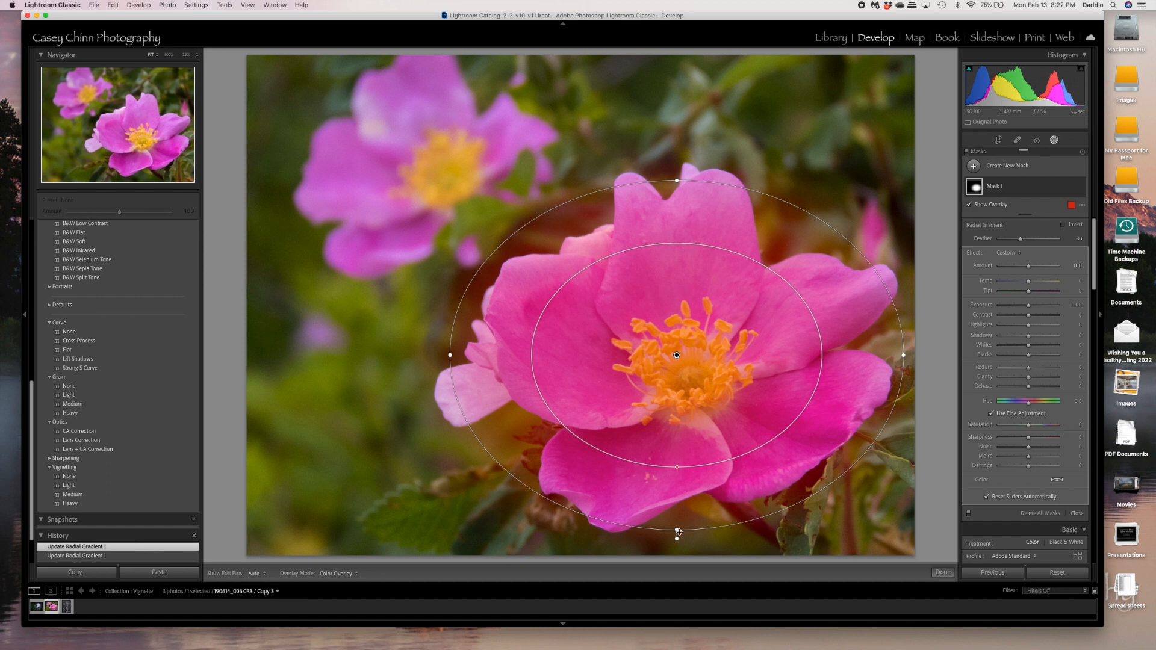
{"action": "left_click_drag", "start_coordinate": [676, 531], "coordinate": [676, 524]}
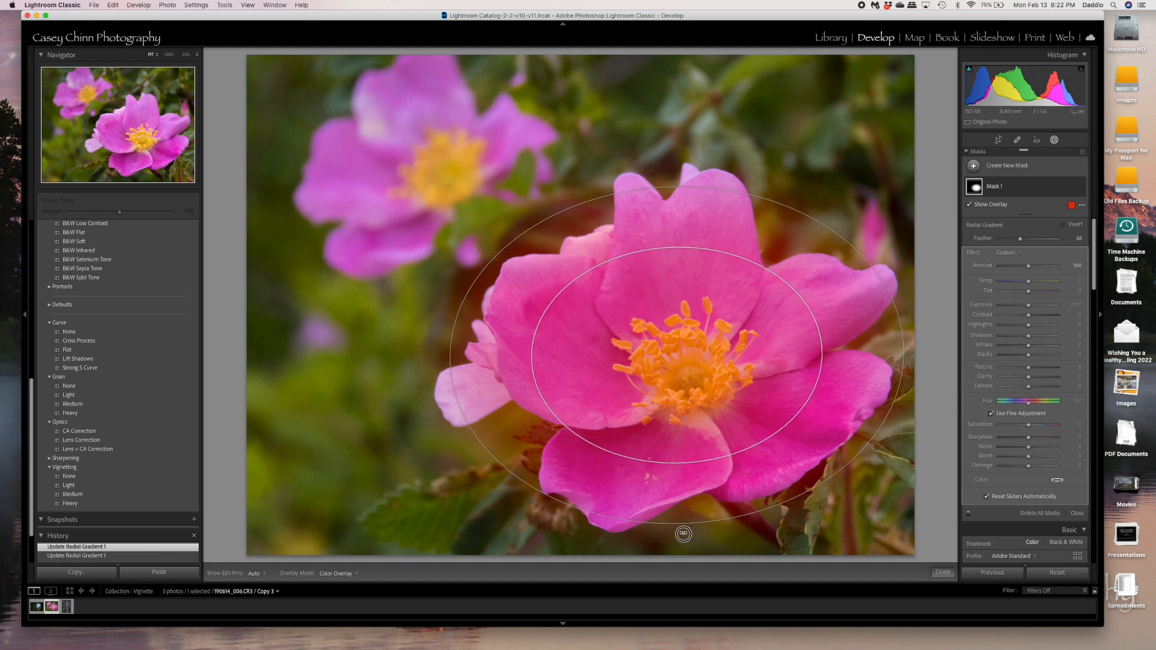
{"action": "key", "text": "super+z"}
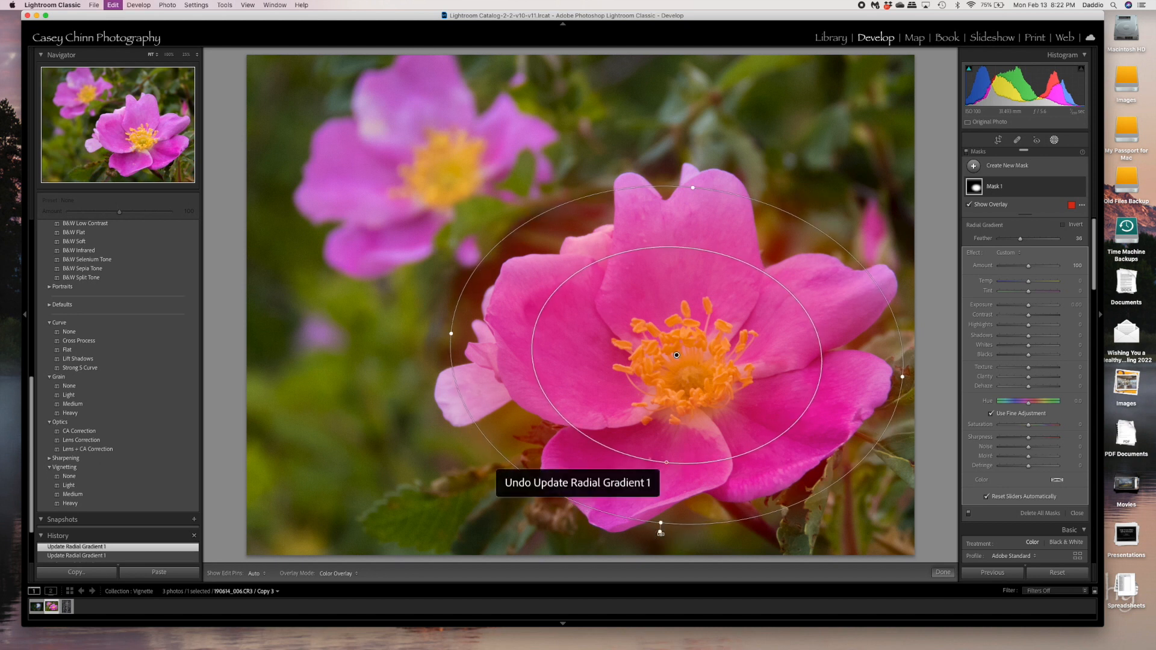
{"action": "left_click_drag", "start_coordinate": [674, 187], "coordinate": [676, 182]}
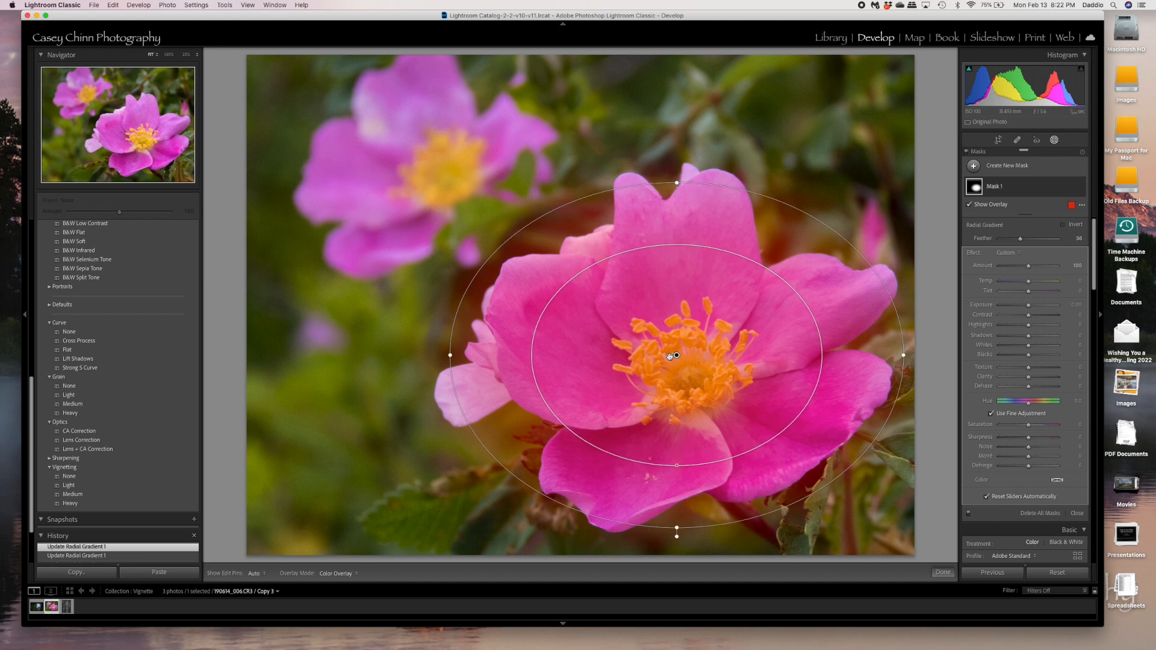
{"action": "mouse_move", "coordinate": [679, 466]}
{"action": "left_mouse_down"}
{"action": "mouse_move", "coordinate": [669, 477]}
{"action": "mouse_move", "coordinate": [665, 453]}
{"action": "mouse_move", "coordinate": [672, 476]}
{"action": "left_mouse_up"}
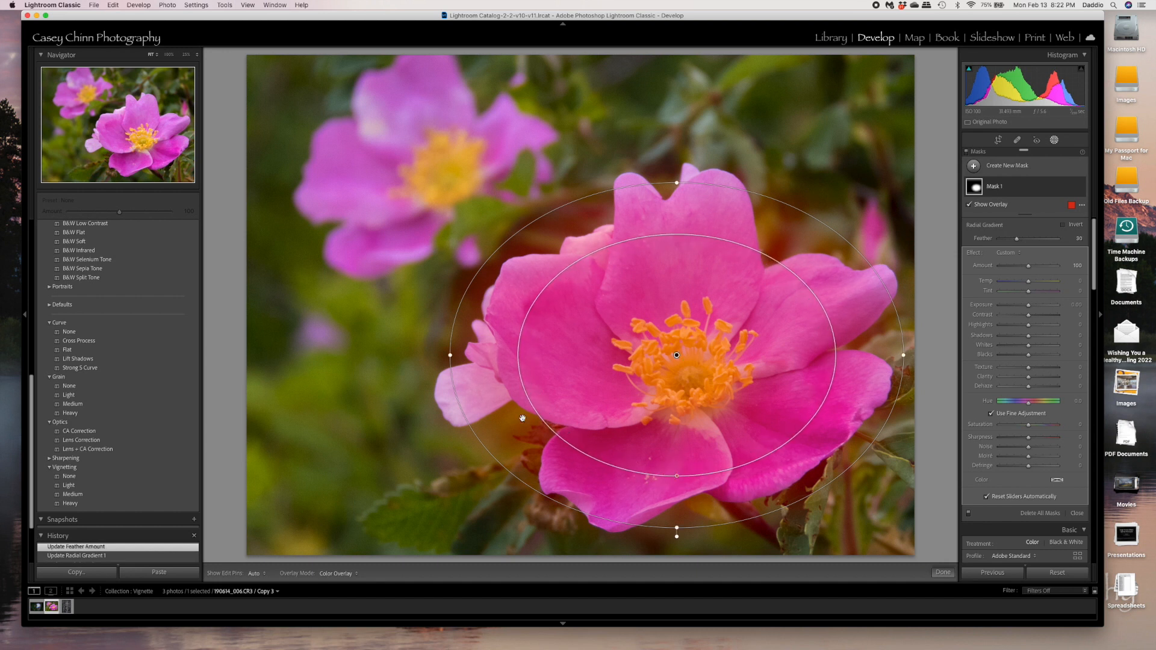
{"action": "left_click_drag", "start_coordinate": [677, 358], "coordinate": [679, 354]}
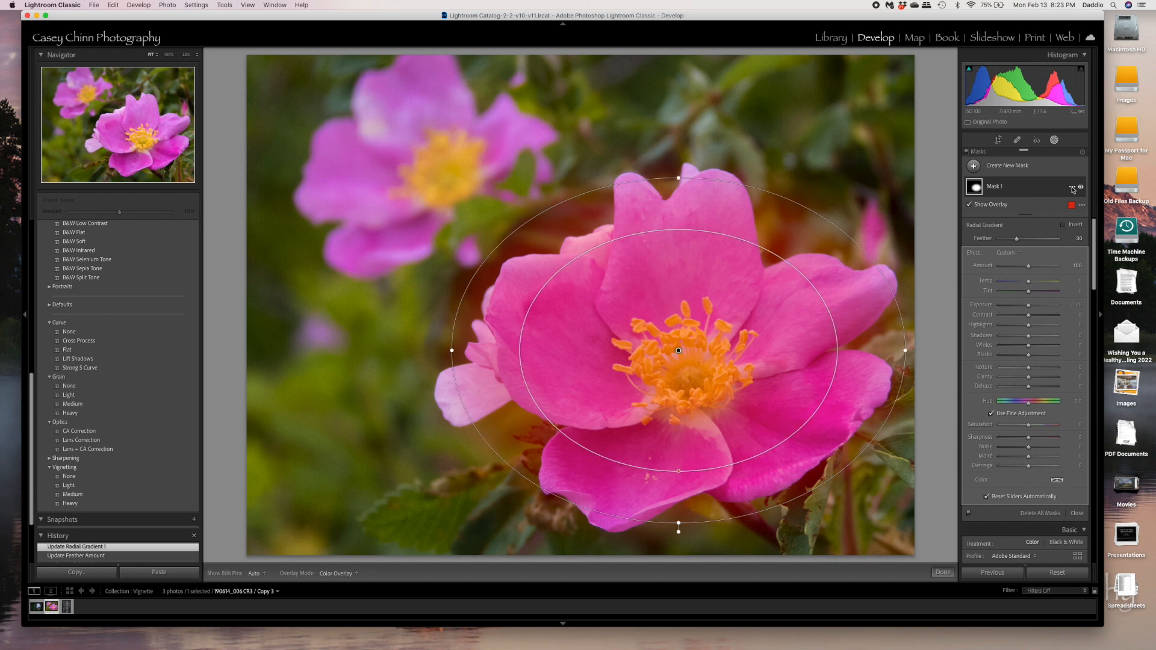
Step: Invert Mask 1 so it covers the surroundings of the main flower, and check its coverage with the overlay off and on
{"action": "left_click", "coordinate": [1073, 189]}
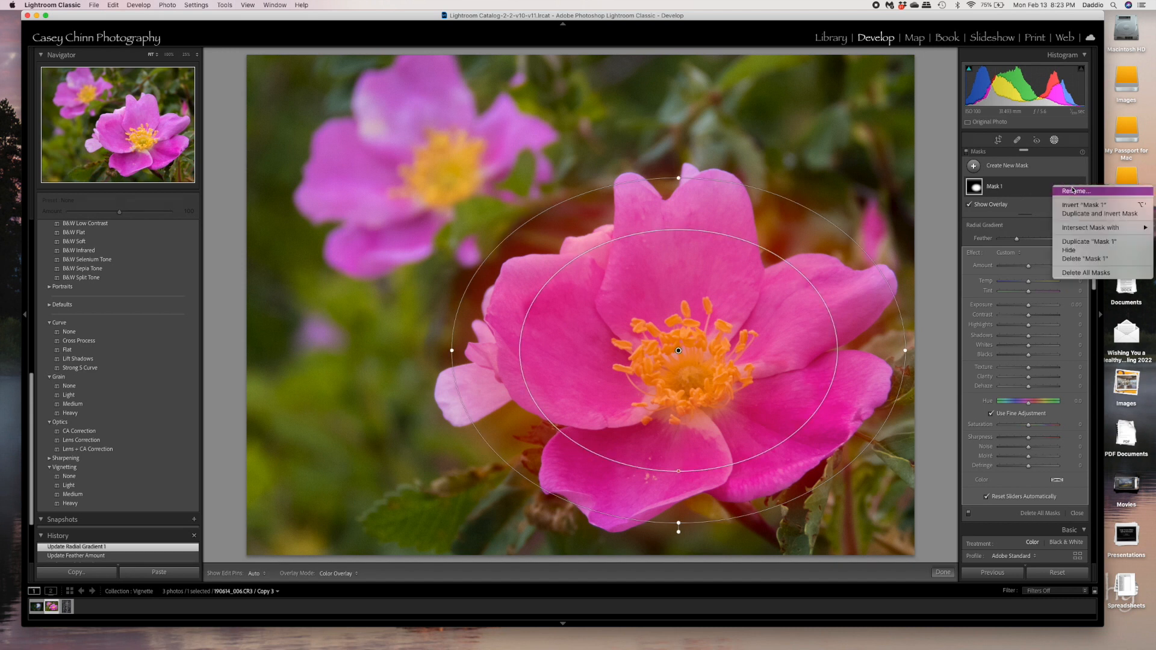
{"action": "left_click", "coordinate": [1071, 206]}
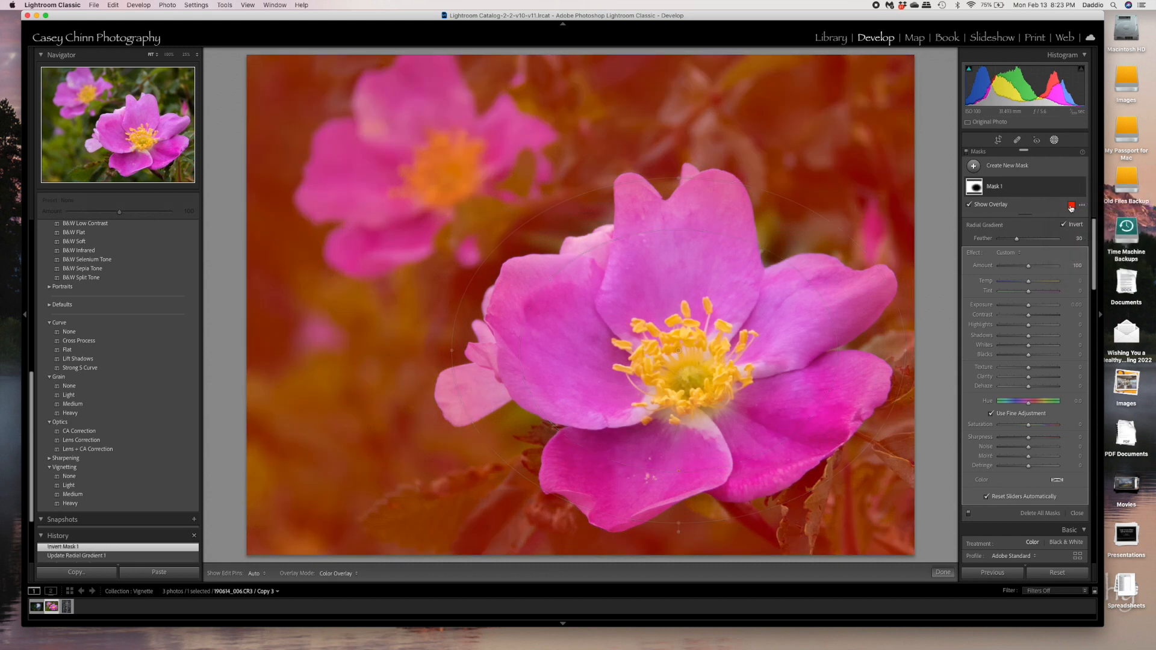
{"action": "mouse_move", "coordinate": [621, 143]}
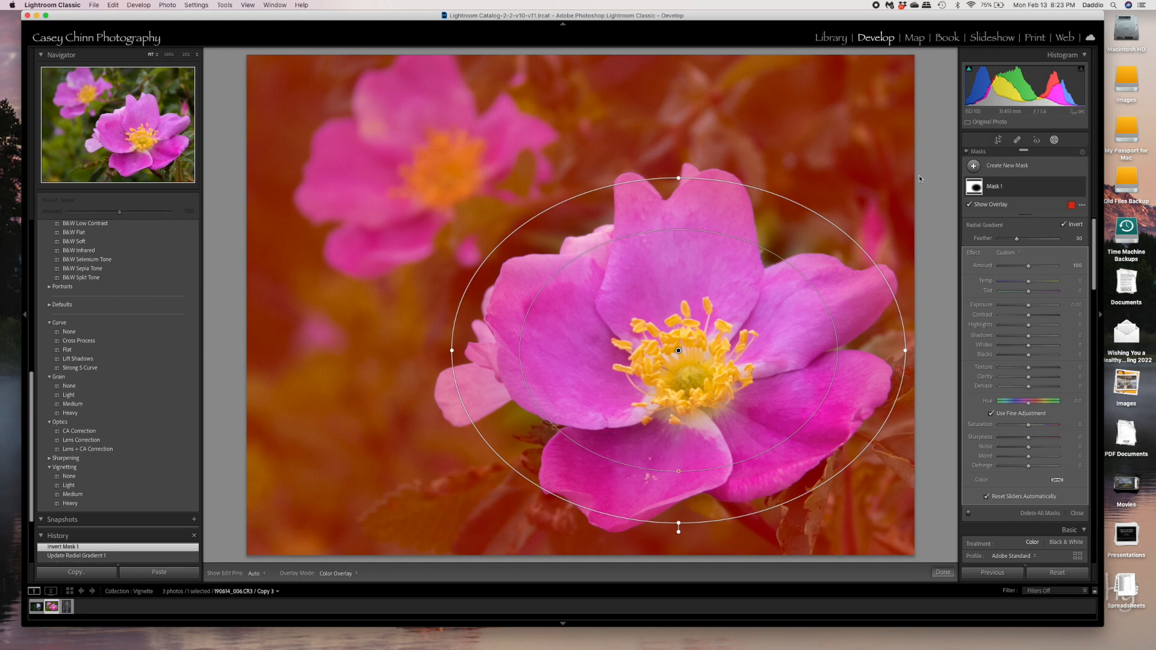
{"action": "mouse_move", "coordinate": [703, 407]}
{"action": "left_click", "coordinate": [969, 205]}
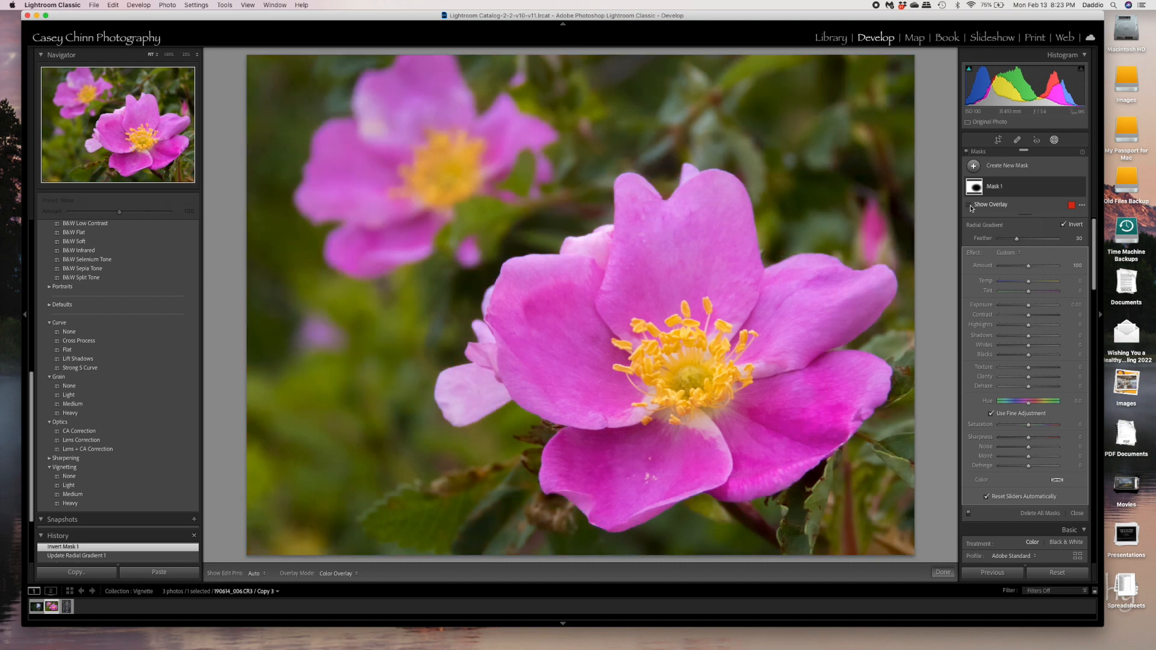
{"action": "left_click", "coordinate": [969, 206]}
{"action": "left_click", "coordinate": [970, 206]}
{"action": "left_click", "coordinate": [970, 205]}
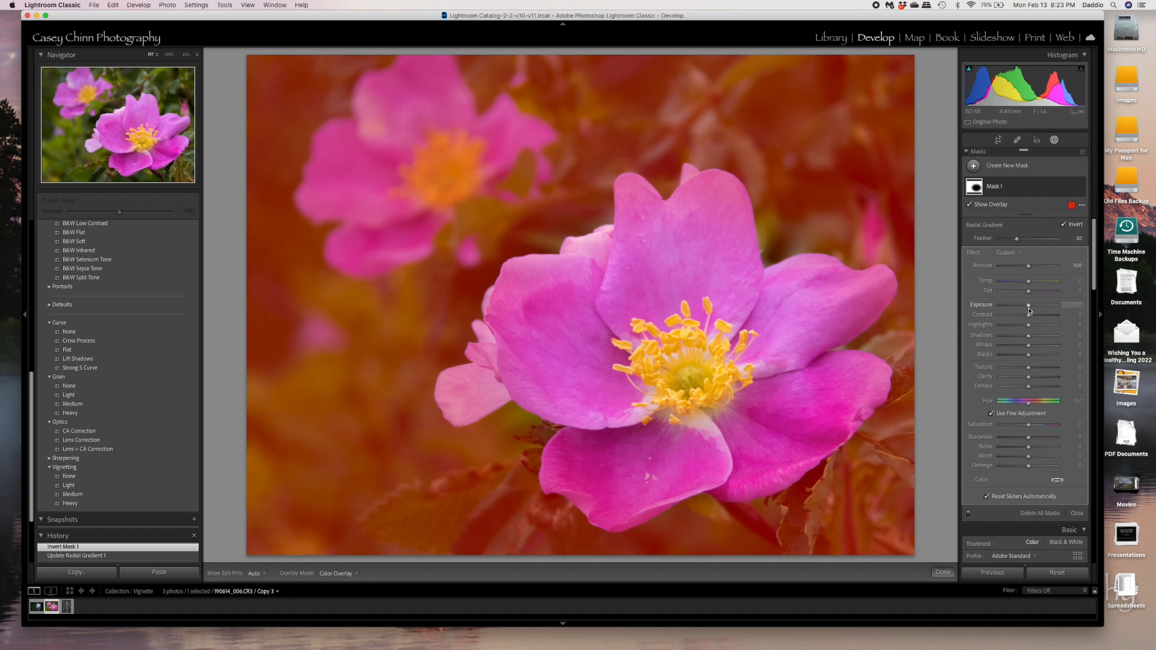
Step: Set the inverted mask's exposure to -0.42 and shift the radial gradient slightly down over the flower
{"action": "left_click_drag", "start_coordinate": [1029, 307], "coordinate": [1027, 307]}
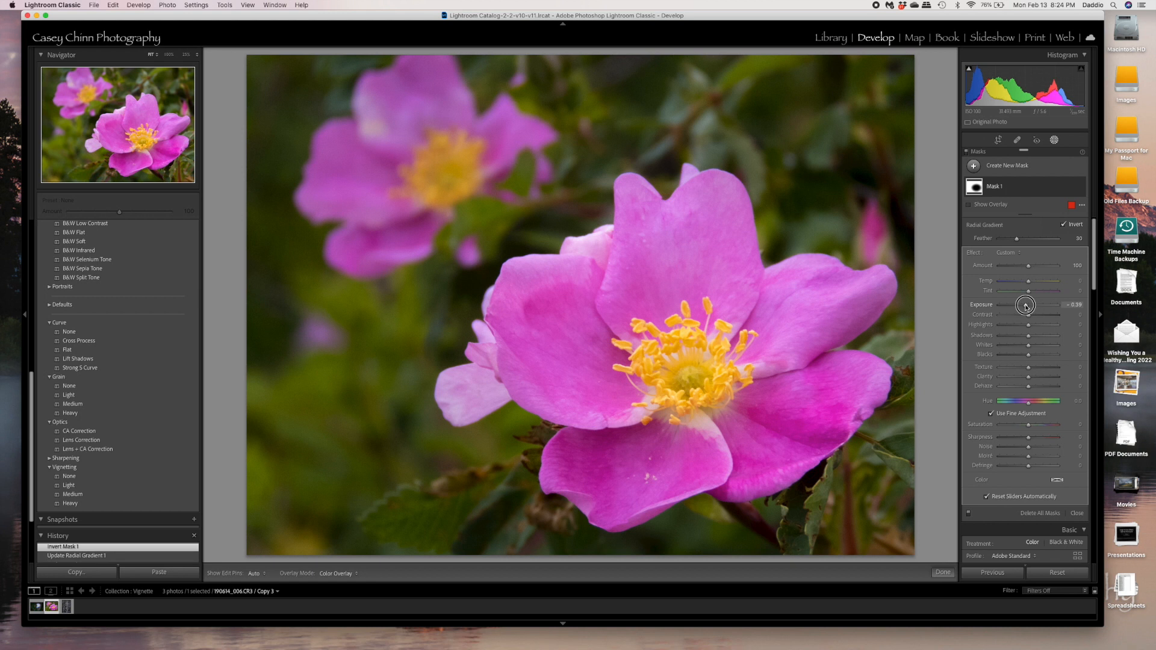
{"action": "left_click_drag", "start_coordinate": [1026, 307], "coordinate": [1025, 306]}
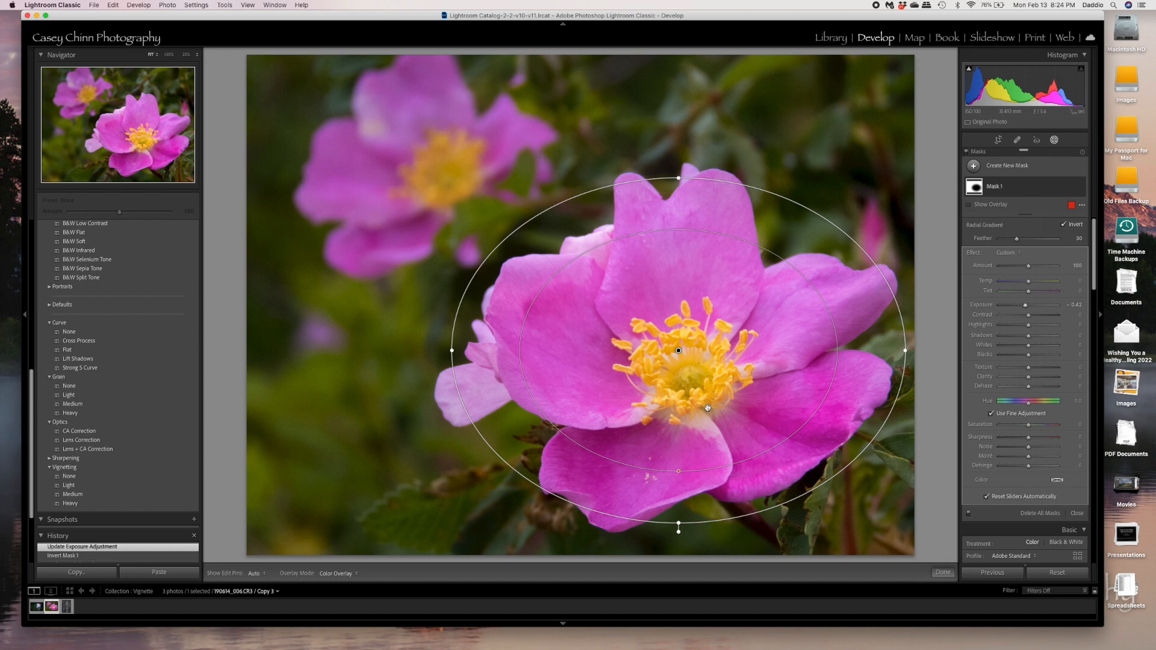
{"action": "mouse_move", "coordinate": [678, 352]}
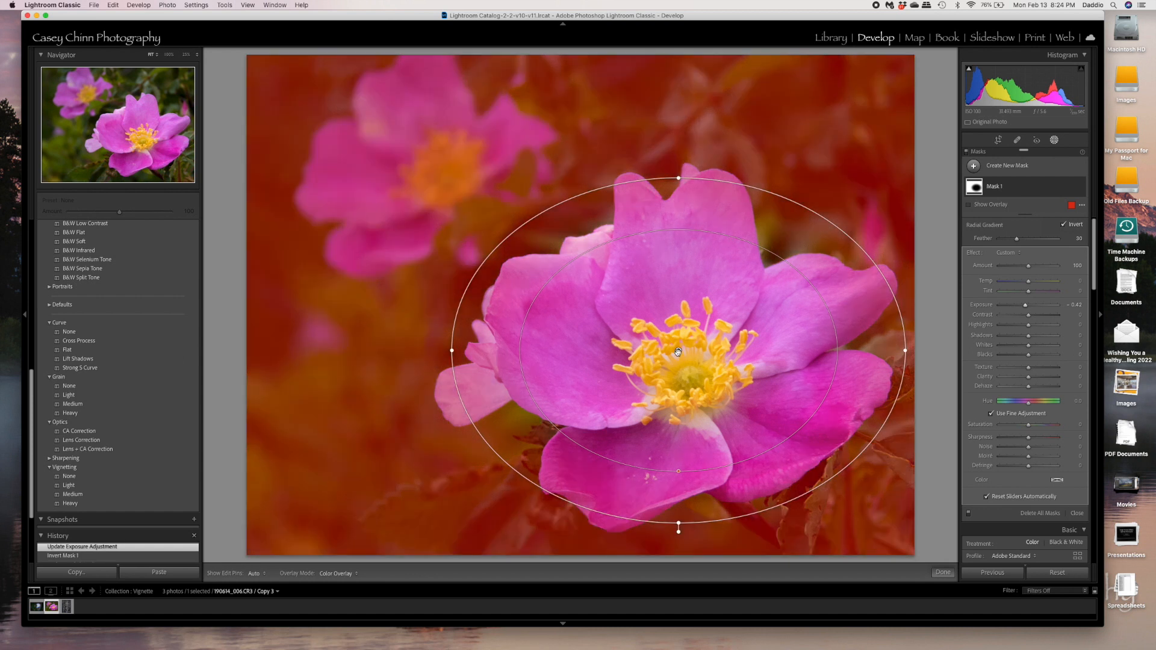
{"action": "mouse_move", "coordinate": [678, 352]}
{"action": "left_mouse_down"}
{"action": "mouse_move", "coordinate": [545, 331]}
{"action": "mouse_move", "coordinate": [467, 273]}
{"action": "mouse_move", "coordinate": [441, 196]}
{"action": "mouse_move", "coordinate": [522, 160]}
{"action": "mouse_move", "coordinate": [769, 121]}
{"action": "mouse_move", "coordinate": [697, 248]}
{"action": "mouse_move", "coordinate": [676, 371]}
{"action": "left_mouse_up"}
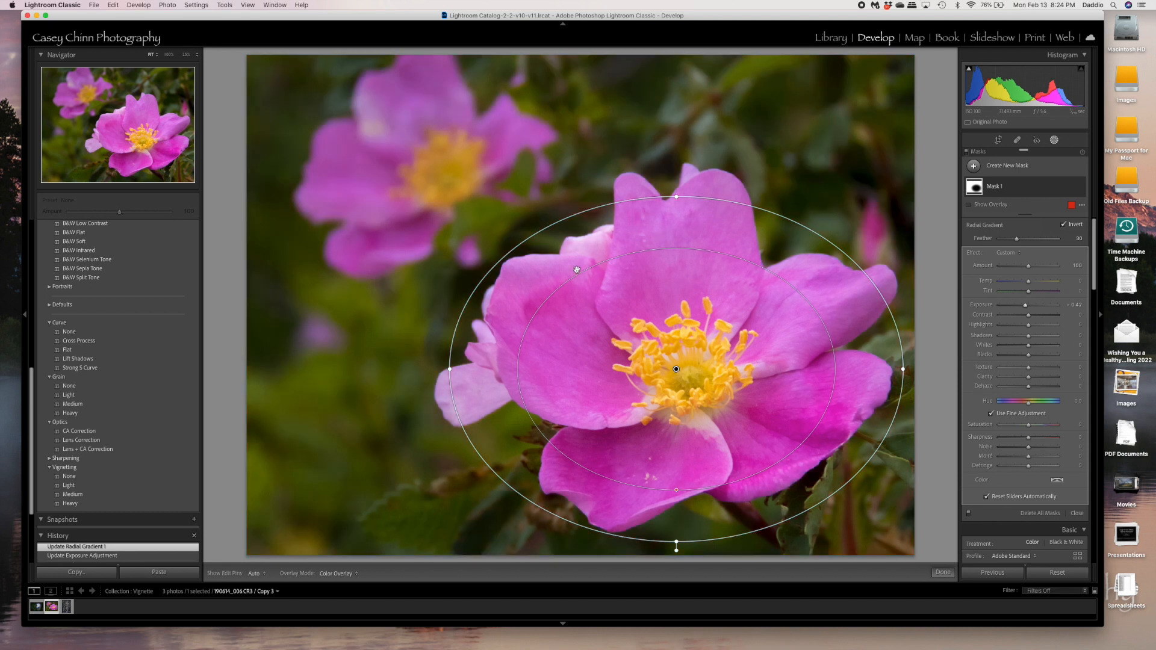
Step: Compare the original virtual copy with the latest radial gradient edit in the history, ending on the edited state
{"action": "scroll", "coordinate": [104, 539], "scroll_direction": "down", "scroll_amount": 2}
{"action": "scroll", "coordinate": [104, 538], "scroll_direction": "down", "scroll_amount": 5}
{"action": "left_click", "coordinate": [104, 538]}
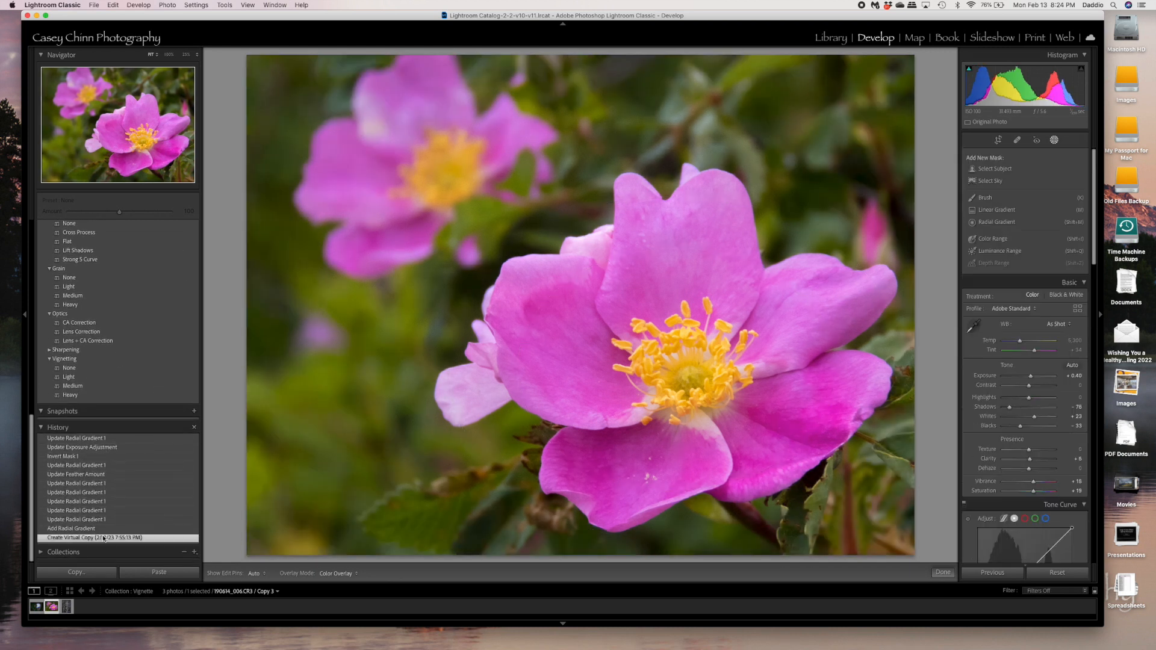
{"action": "left_click", "coordinate": [96, 440]}
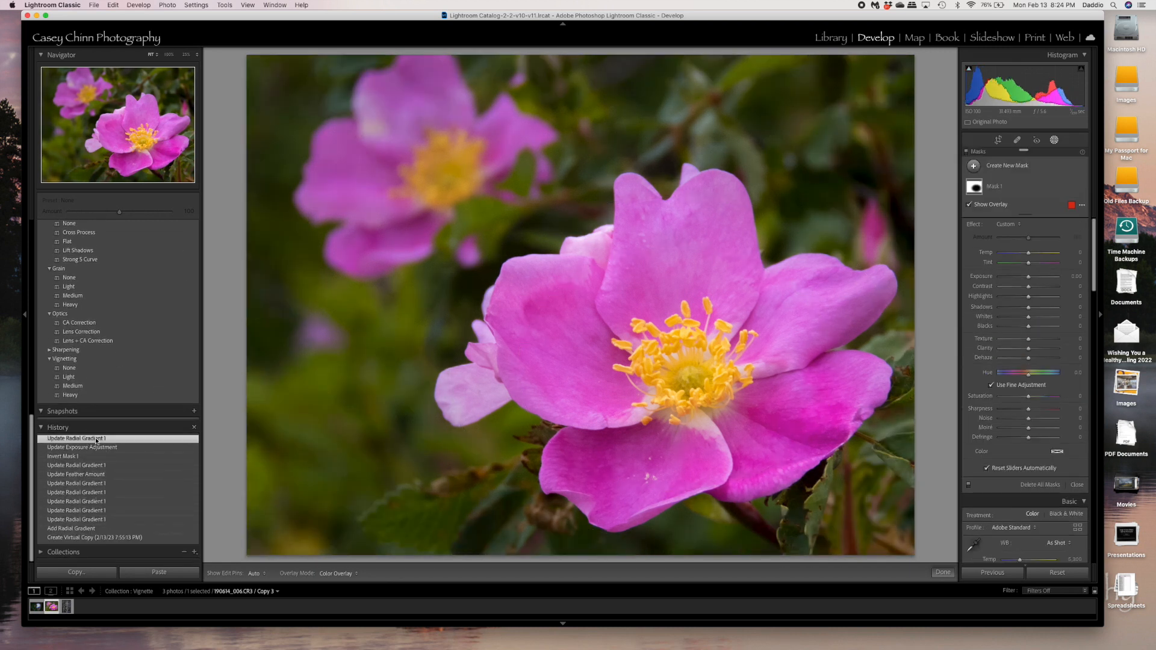
{"action": "left_click", "coordinate": [126, 539]}
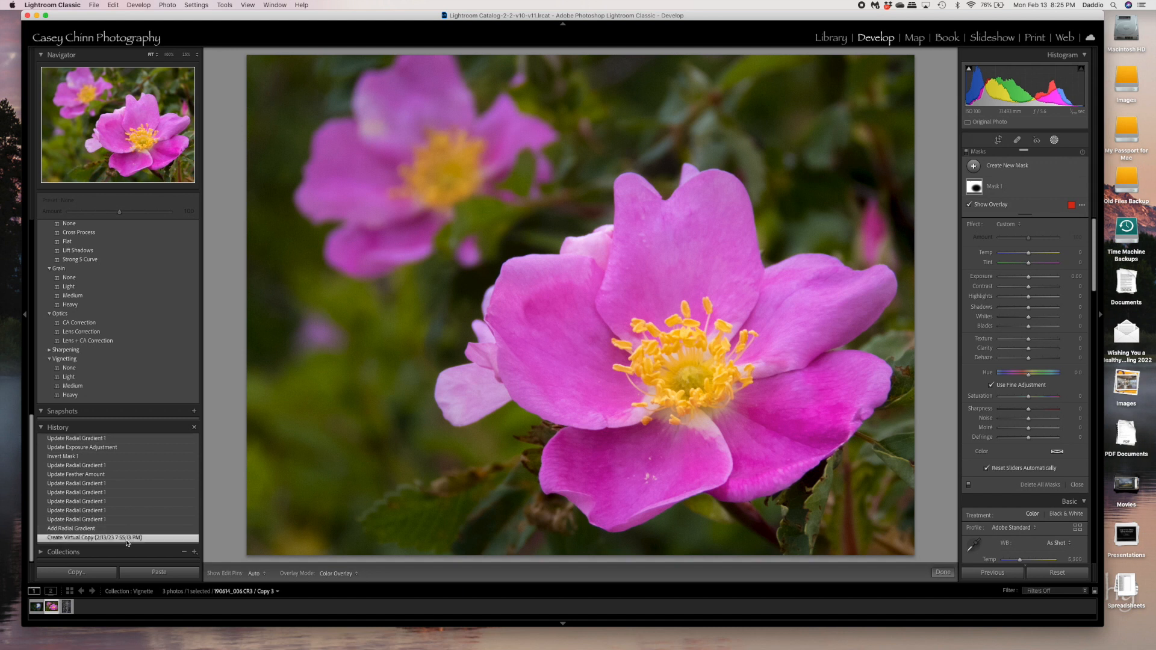
{"action": "left_click", "coordinate": [98, 440]}
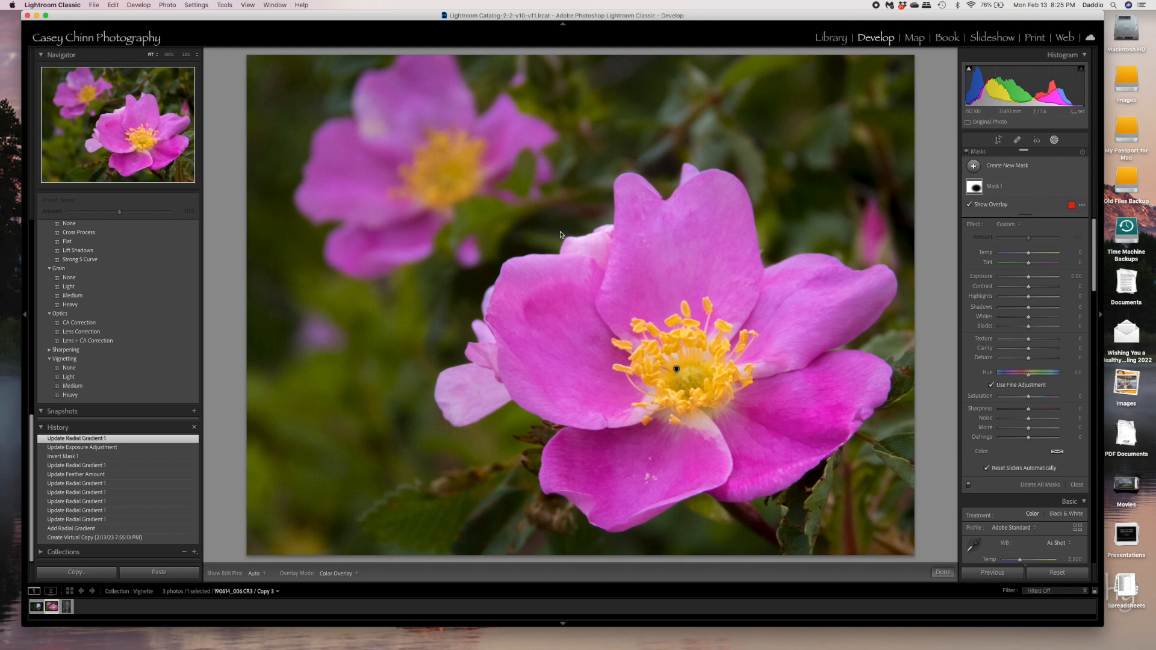
{"action": "left_click", "coordinate": [116, 538]}
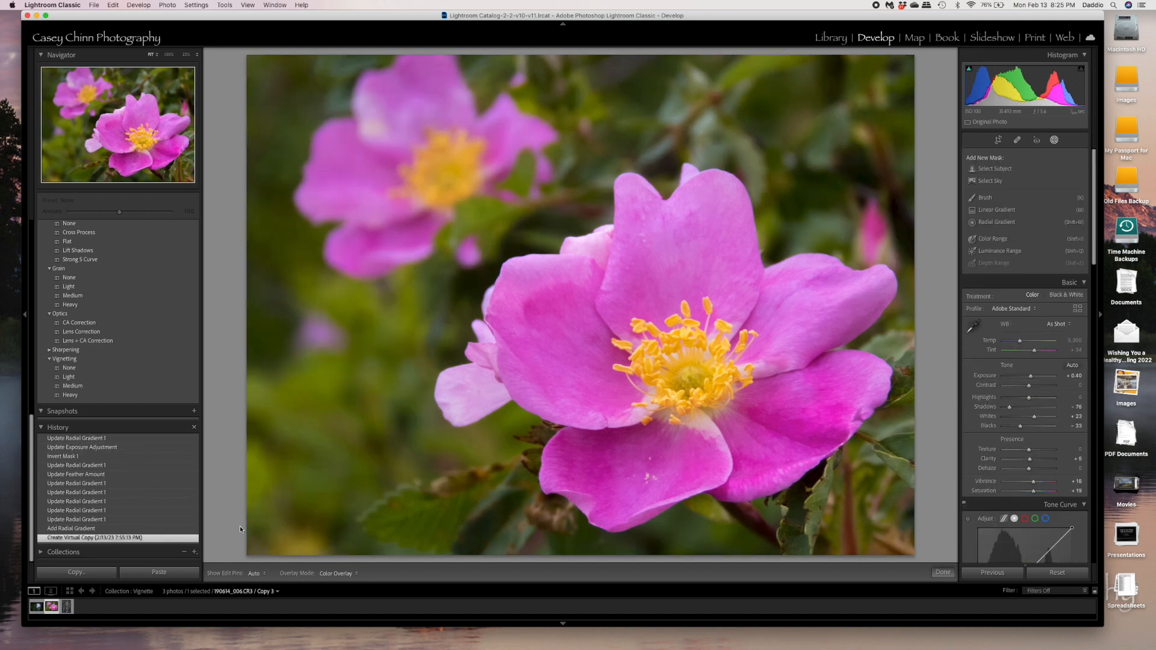
{"action": "left_click", "coordinate": [110, 439]}
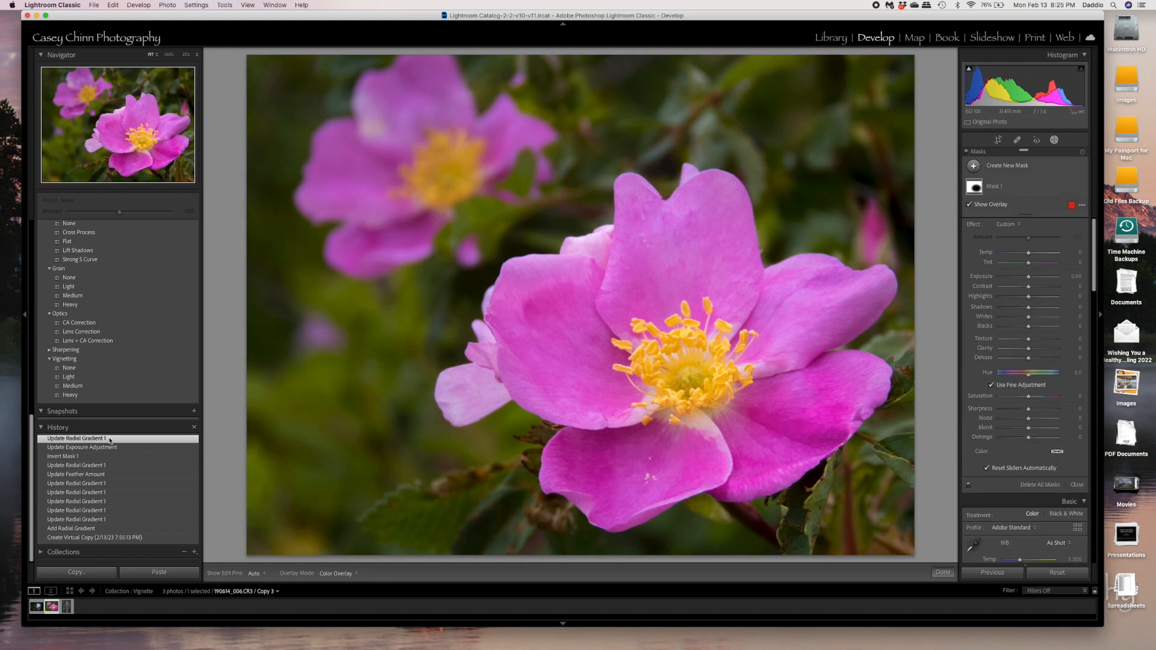
Step: Open the bare-tree photo from the Vignette collection for developing
{"action": "left_click", "coordinate": [832, 38]}
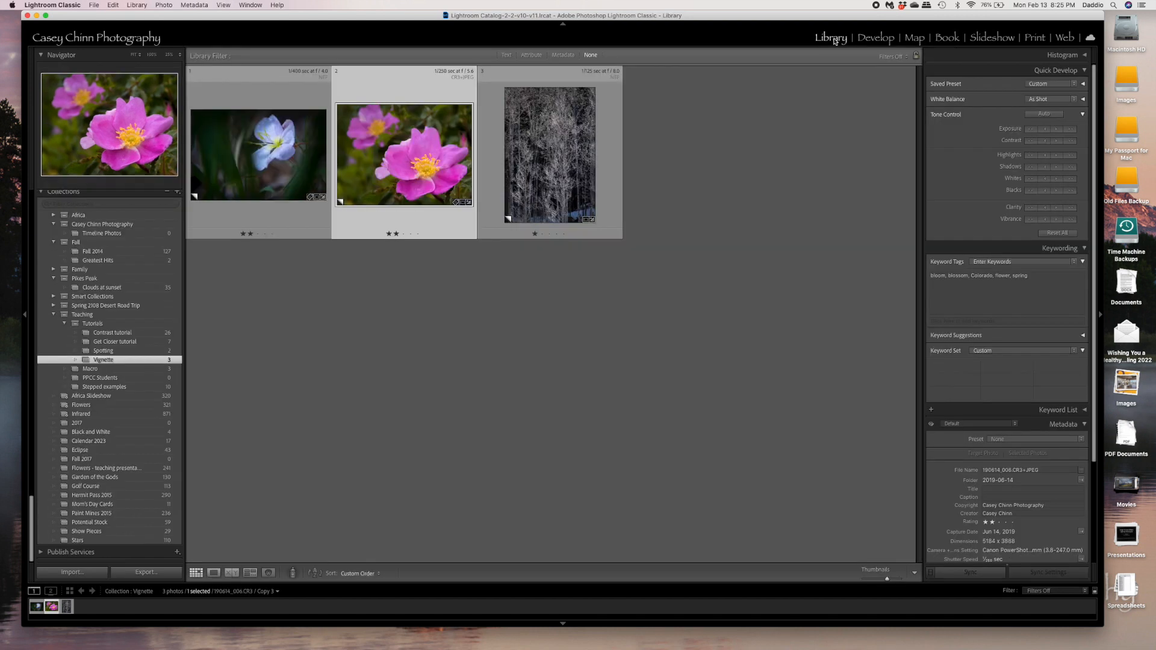
{"action": "left_click", "coordinate": [585, 142]}
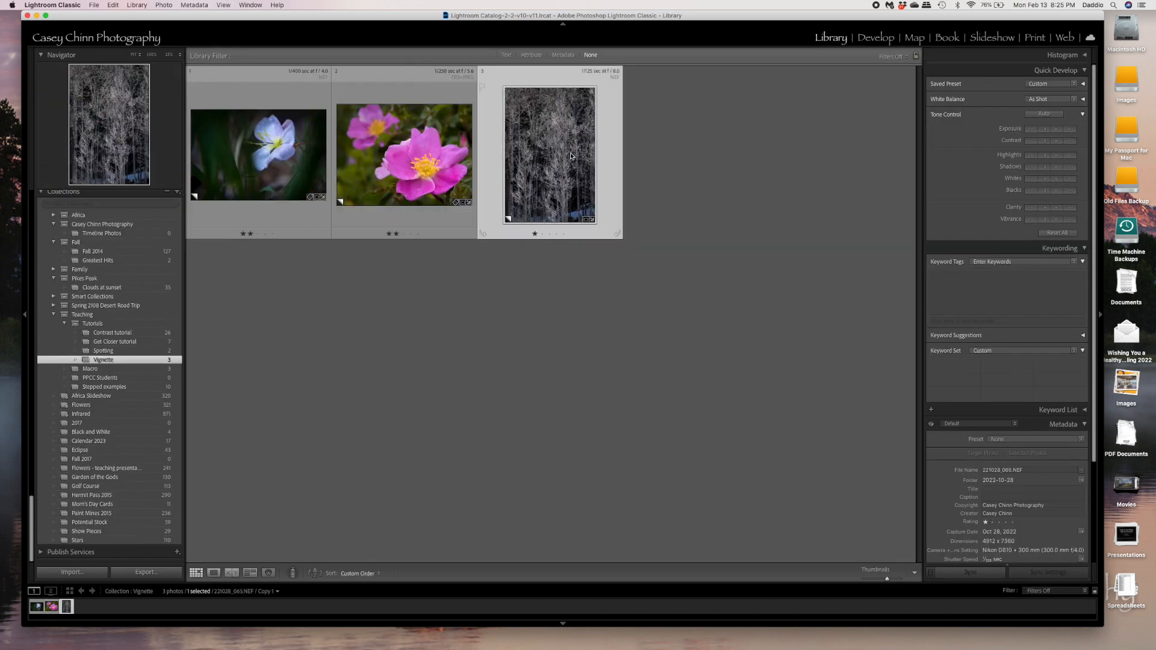
{"action": "left_click", "coordinate": [869, 40]}
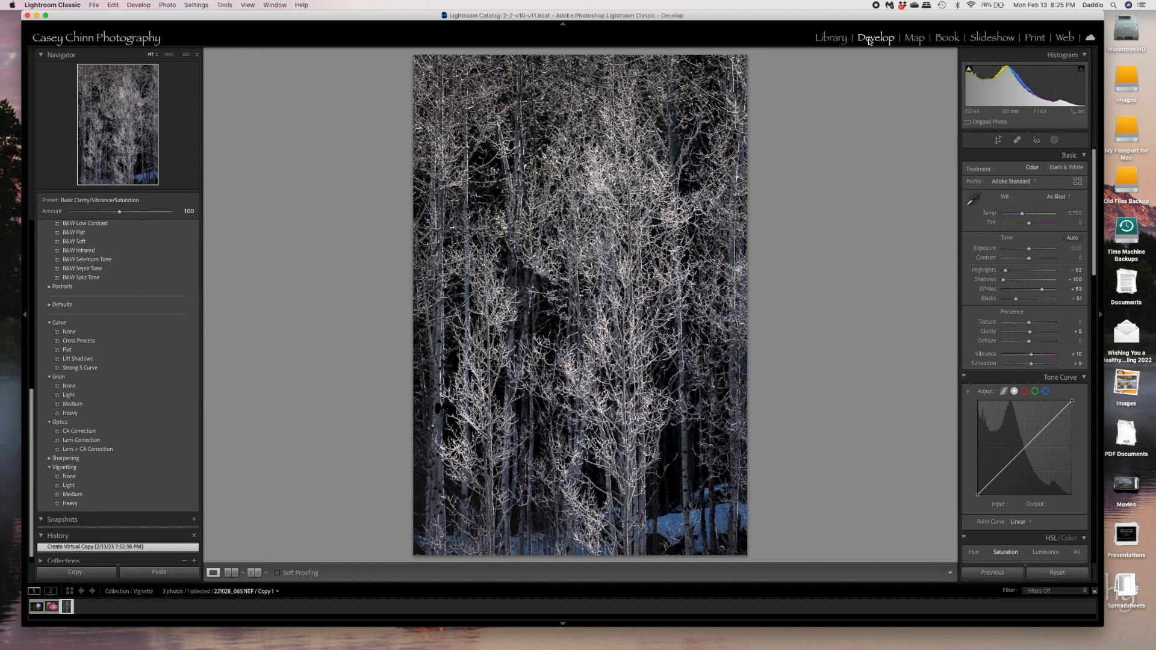
Step: Examine the bare-tree photo's upper, middle and lower branches at 25% zoom
{"action": "left_click", "coordinate": [585, 220]}
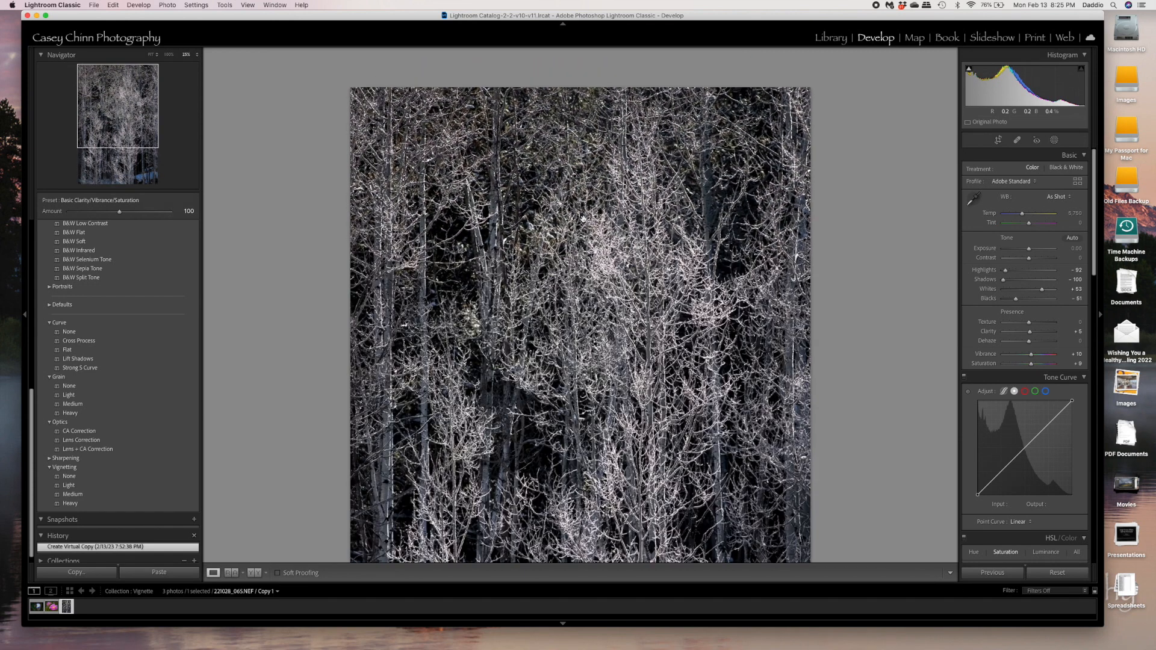
{"action": "left_click_drag", "start_coordinate": [583, 219], "coordinate": [587, 136]}
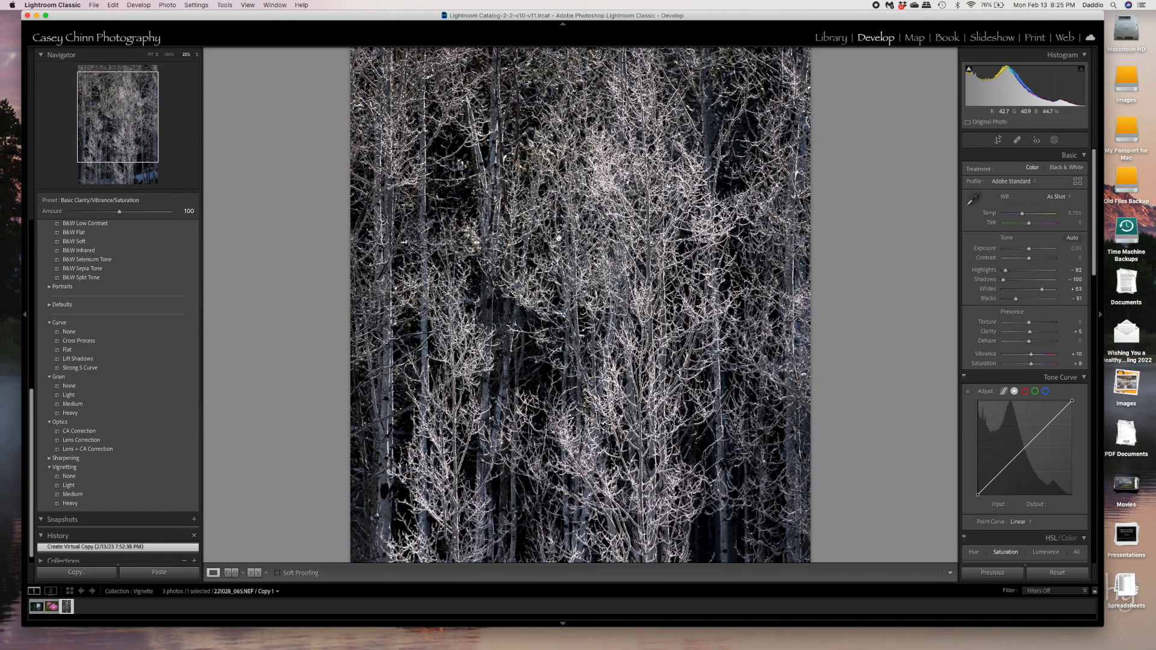
{"action": "left_click", "coordinate": [559, 238]}
{"action": "left_click", "coordinate": [559, 238]}
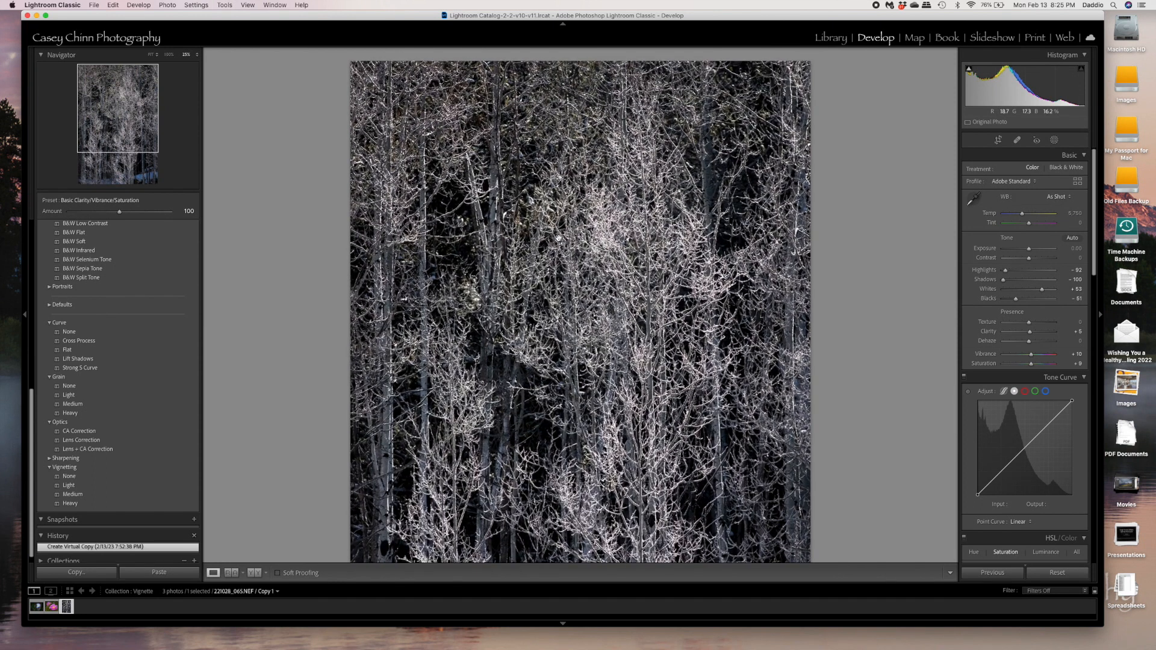
{"action": "left_click_drag", "start_coordinate": [559, 238], "coordinate": [560, 202]}
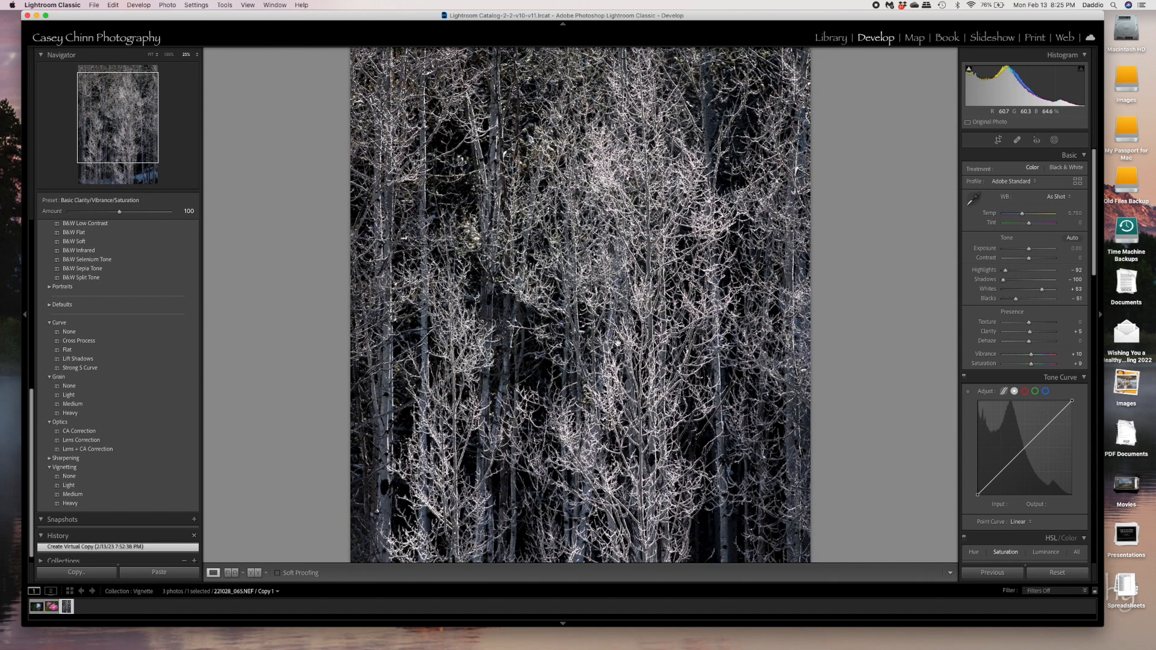
{"action": "left_click_drag", "start_coordinate": [615, 390], "coordinate": [618, 343]}
{"action": "scroll", "coordinate": [618, 342], "scroll_direction": "down", "scroll_amount": 2}
{"action": "scroll", "coordinate": [617, 343], "scroll_direction": "down", "scroll_amount": 2}
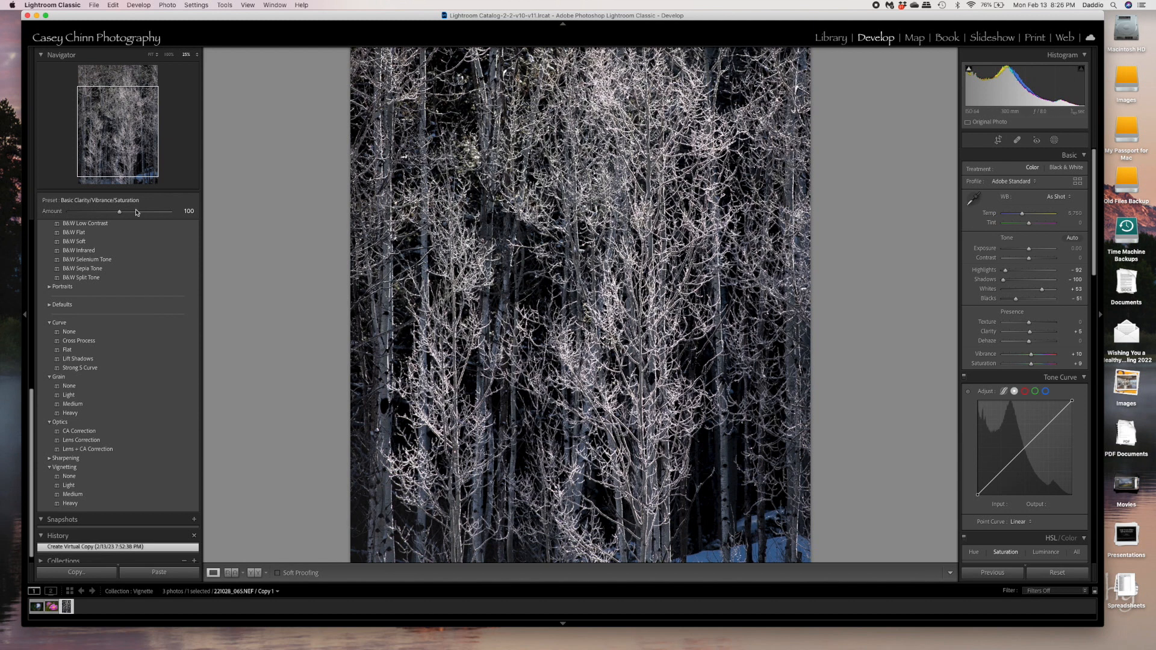
Step: Set the Basic Clarity/Vibrance/Saturation preset amount to 171 and inspect the branches at 100% before returning to the whole photo
{"action": "left_click_drag", "start_coordinate": [120, 212], "coordinate": [156, 217]}
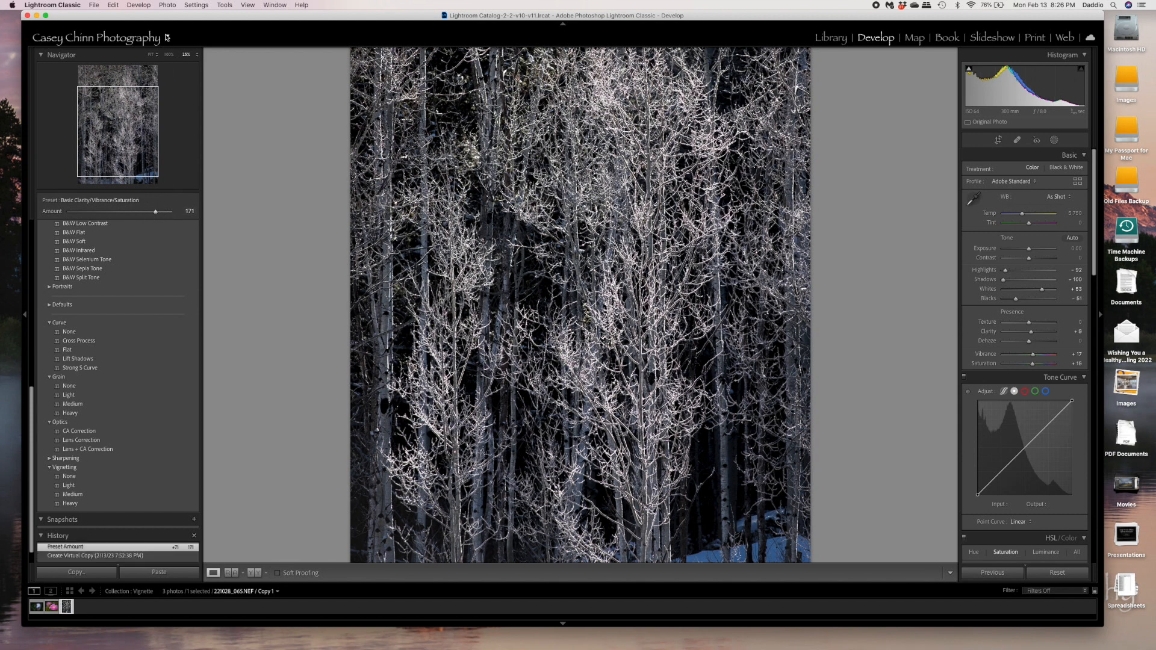
{"action": "left_click", "coordinate": [169, 55]}
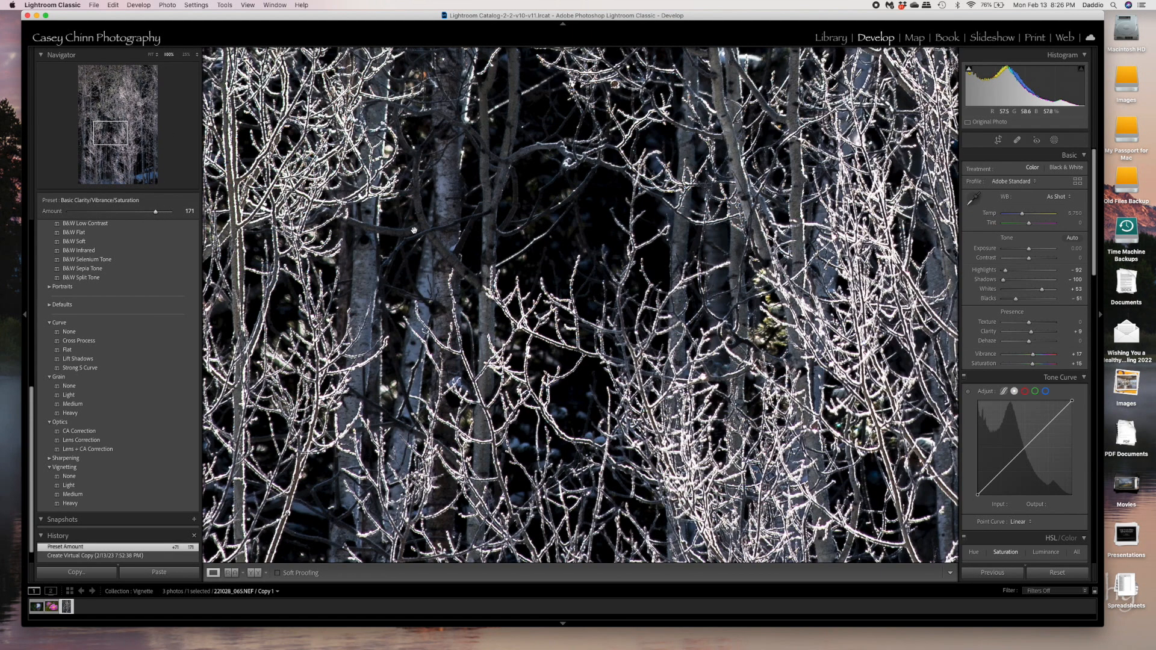
{"action": "left_click_drag", "start_coordinate": [570, 183], "coordinate": [639, 329]}
{"action": "left_click_drag", "start_coordinate": [442, 233], "coordinate": [518, 391]}
{"action": "left_click_drag", "start_coordinate": [693, 151], "coordinate": [392, 253]}
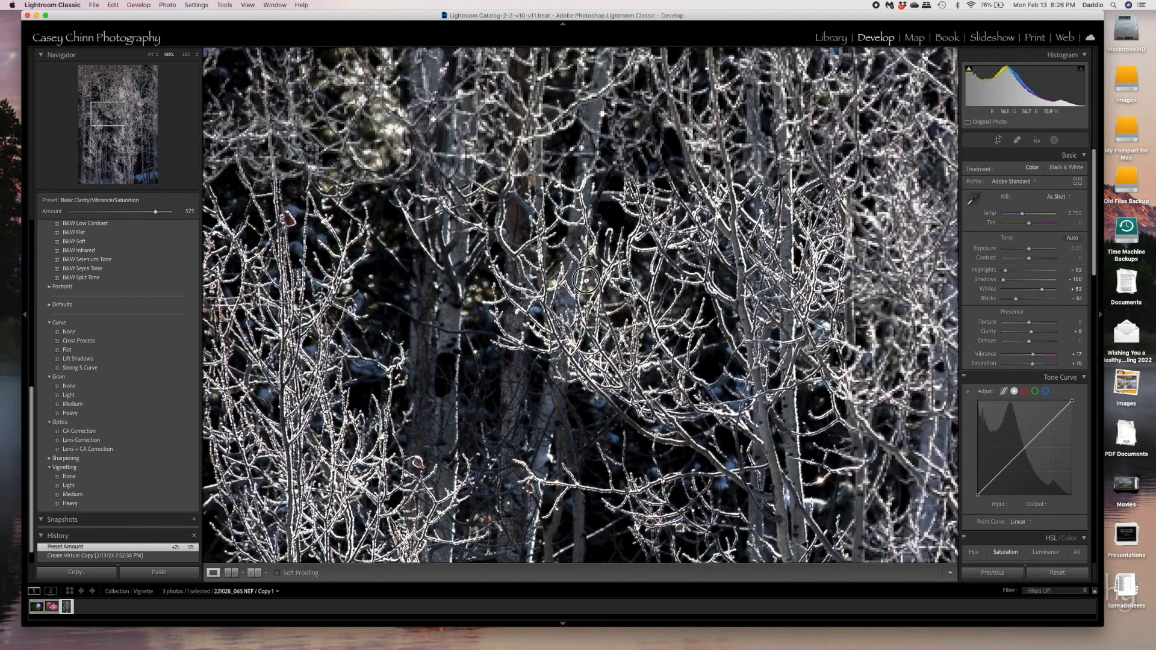
{"action": "left_click", "coordinate": [674, 265]}
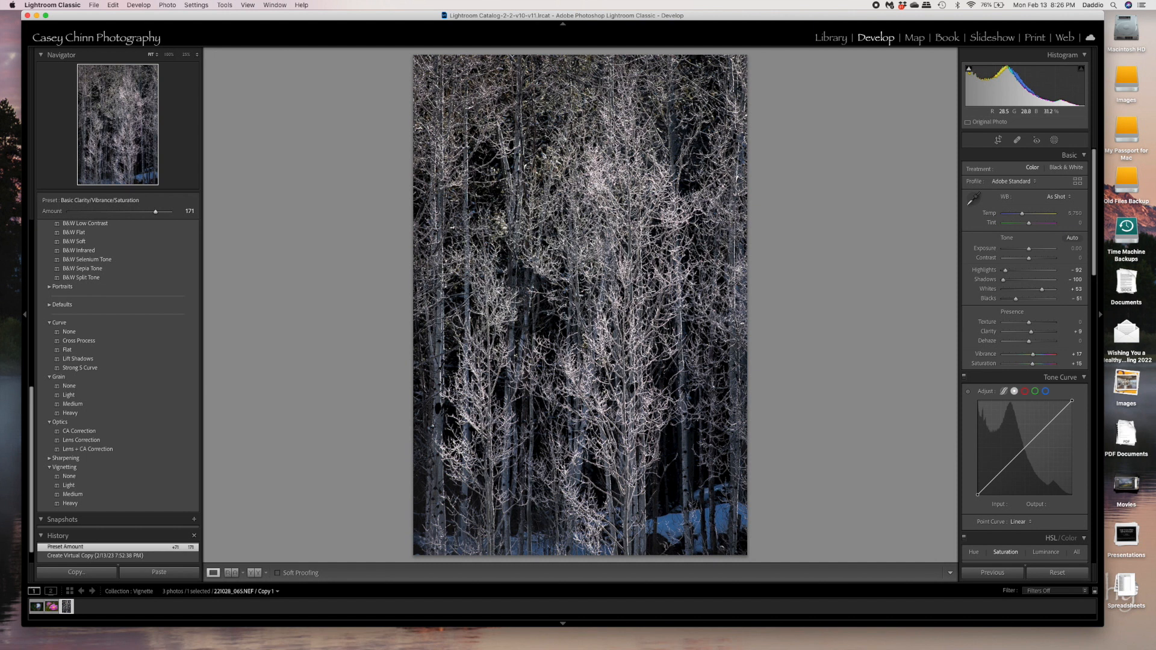
Step: Add a tall radial gradient mask around the brightest central tree, widening it and centring it on the trunk
{"action": "left_click", "coordinate": [1054, 140]}
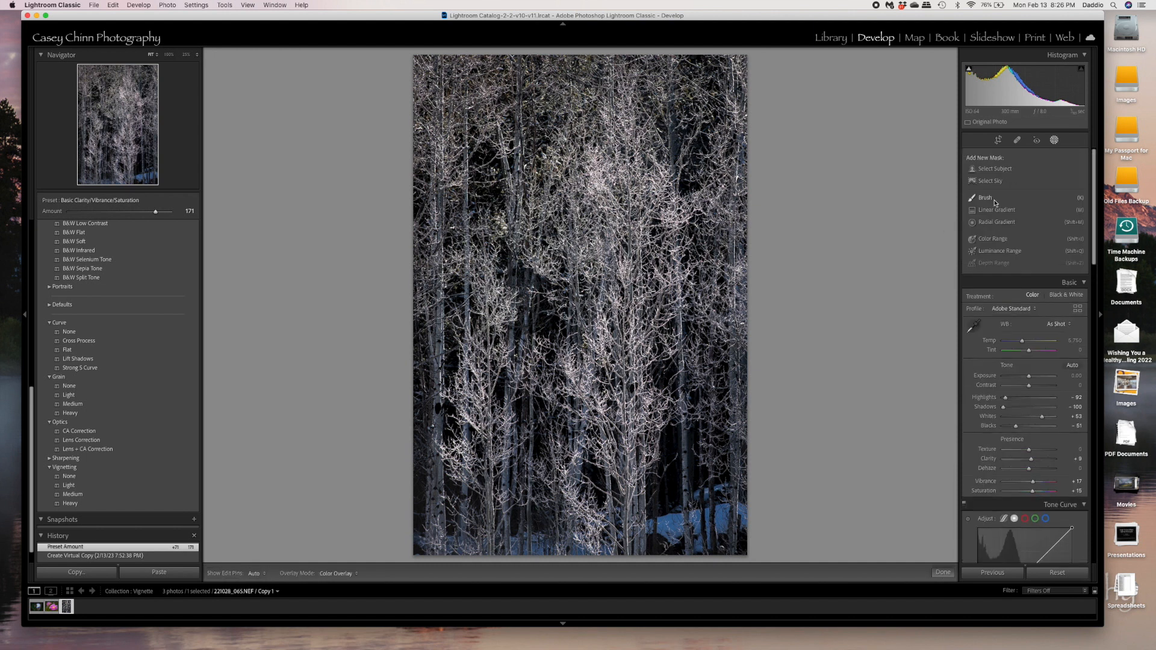
{"action": "left_click", "coordinate": [996, 222]}
{"action": "left_click_drag", "start_coordinate": [594, 119], "coordinate": [638, 346]}
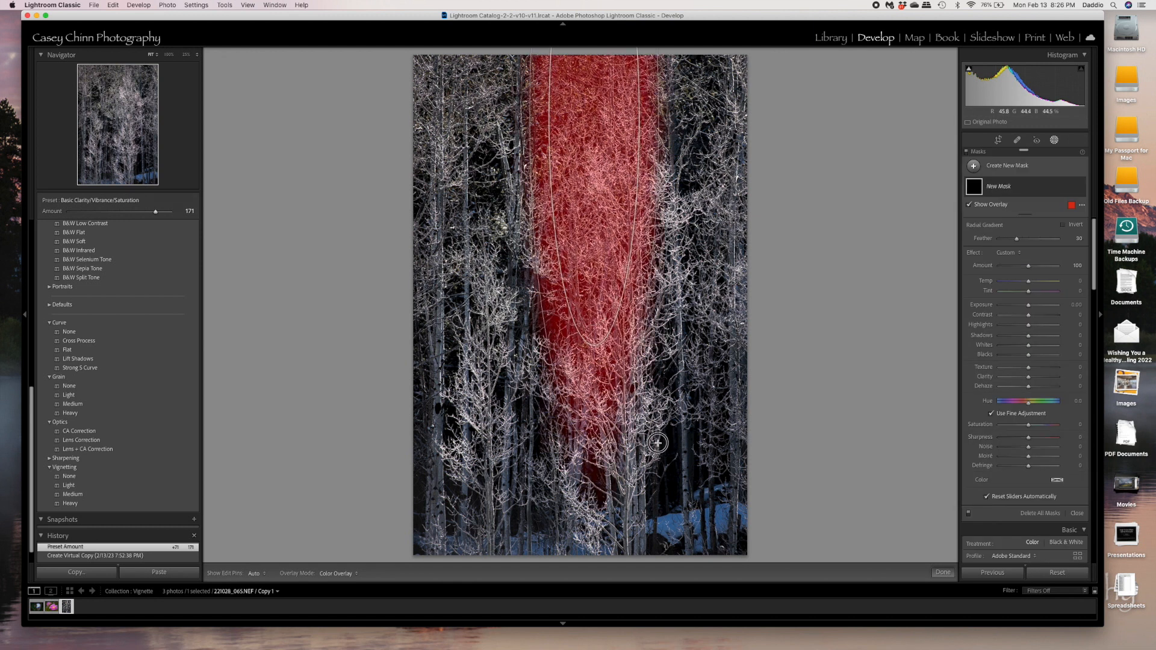
{"action": "left_click_drag", "start_coordinate": [657, 443], "coordinate": [656, 444]}
{"action": "left_click_drag", "start_coordinate": [594, 120], "coordinate": [517, 308]}
{"action": "mouse_move", "coordinate": [624, 303]}
{"action": "left_mouse_down"}
{"action": "mouse_move", "coordinate": [607, 315]}
{"action": "mouse_move", "coordinate": [619, 312]}
{"action": "left_mouse_up"}
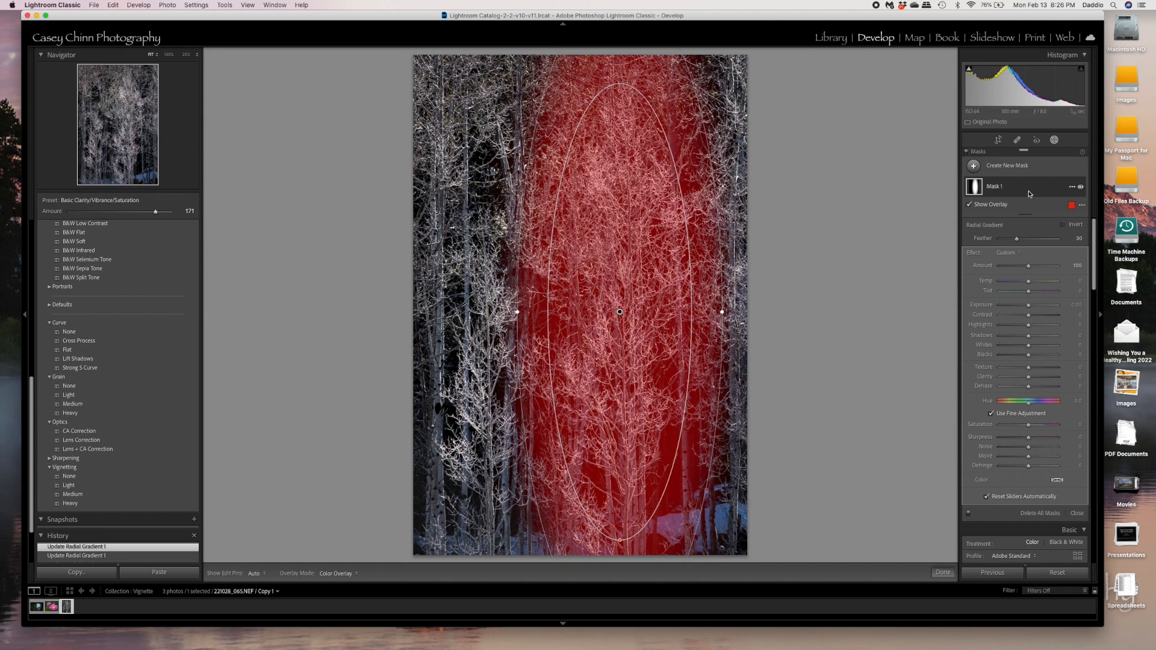
Step: Invert Mask 1 so it covers the trees around the central one, and hide the mask overlay
{"action": "left_click", "coordinate": [1073, 188]}
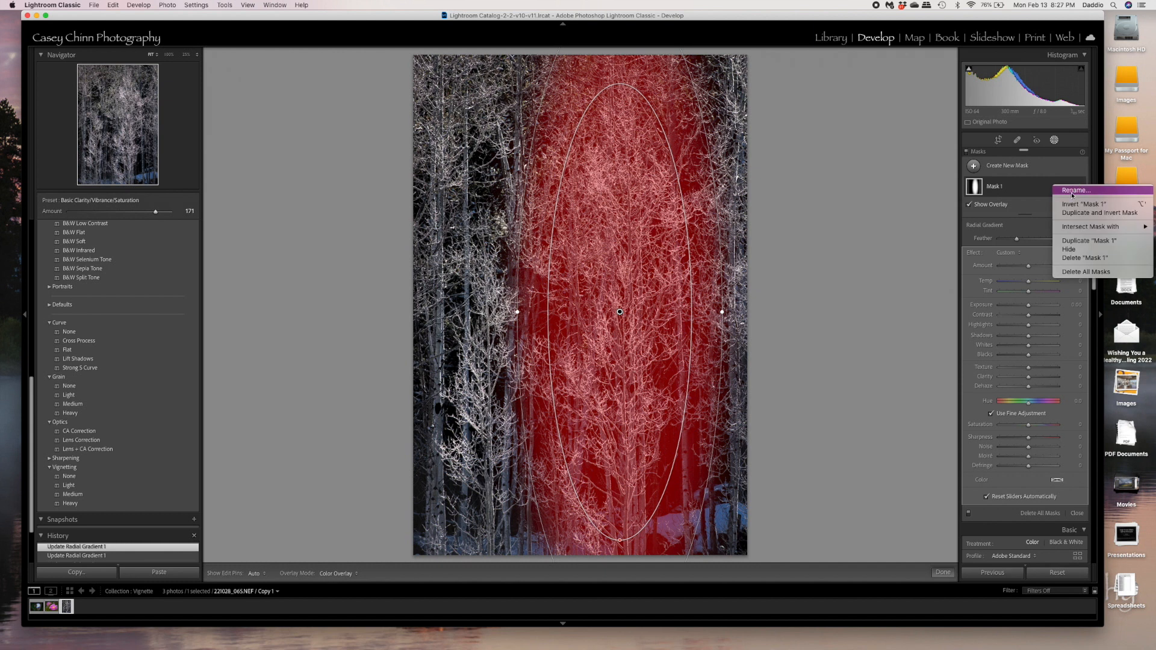
{"action": "left_click", "coordinate": [1073, 205]}
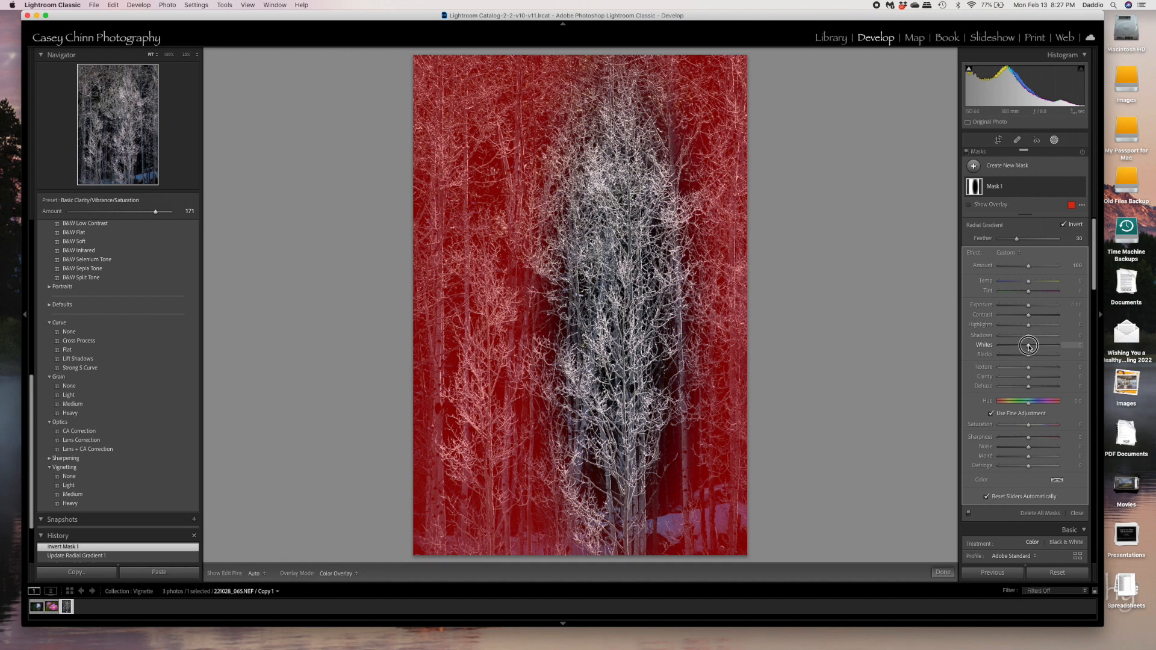
{"action": "key", "text": "o"}
Step: Set the inverted mask's Whites to -100 and Blacks to -30 to darken the surrounding trees
{"action": "left_click_drag", "start_coordinate": [1029, 347], "coordinate": [998, 345]}
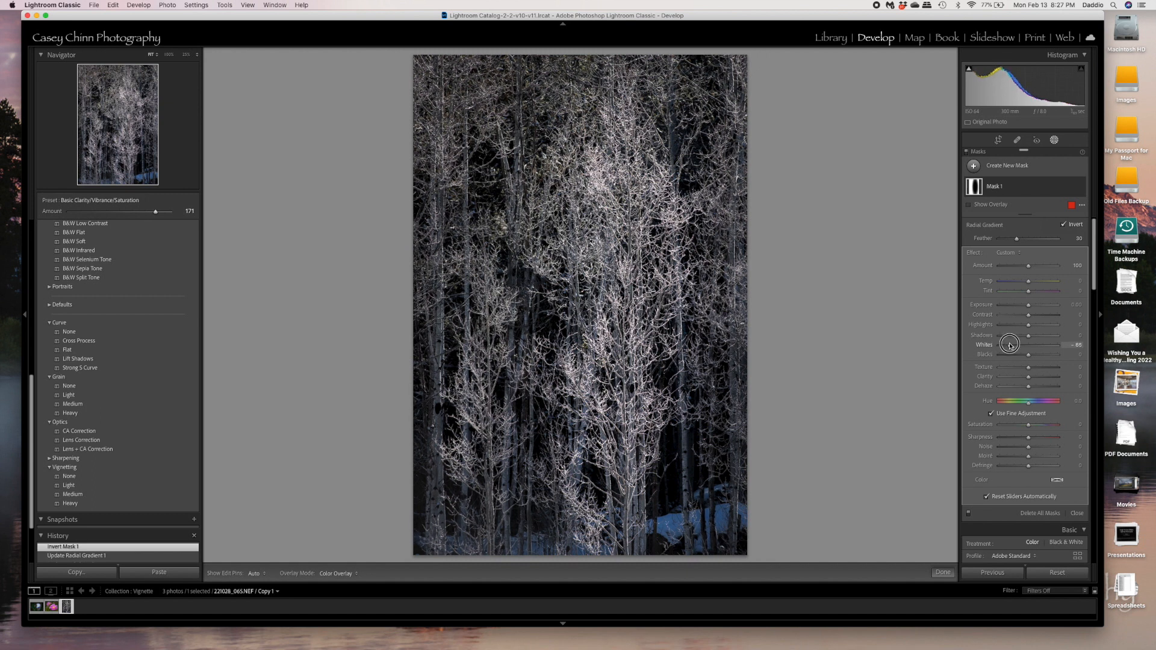
{"action": "left_click_drag", "start_coordinate": [998, 346], "coordinate": [997, 348]}
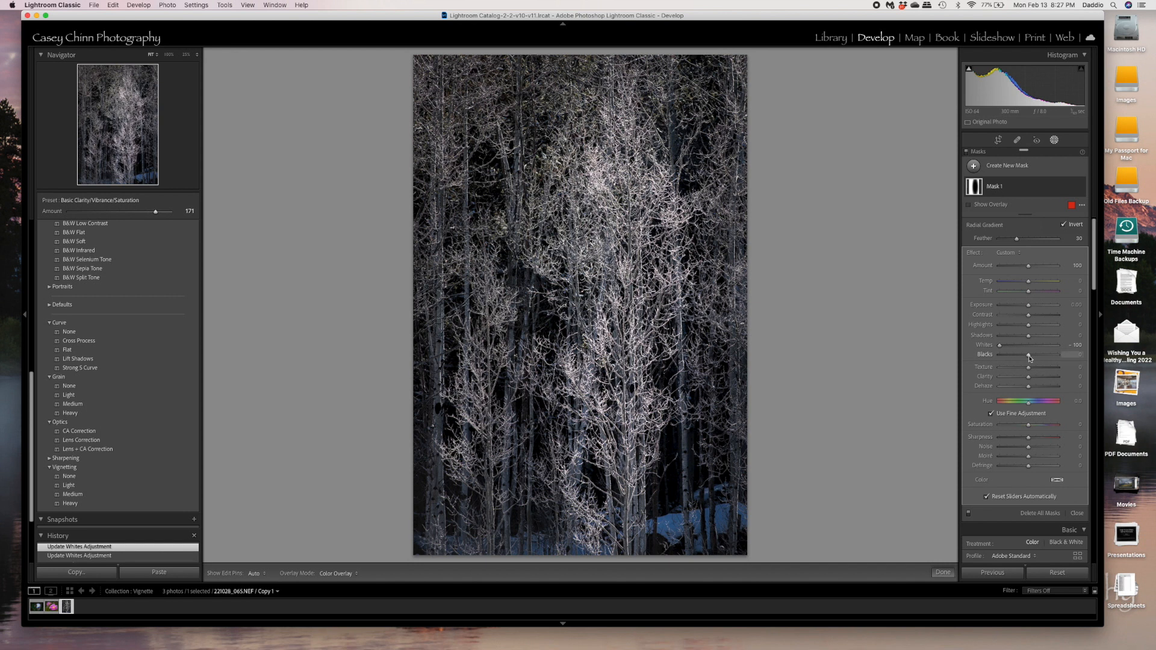
{"action": "left_click_drag", "start_coordinate": [1029, 357], "coordinate": [1020, 356]}
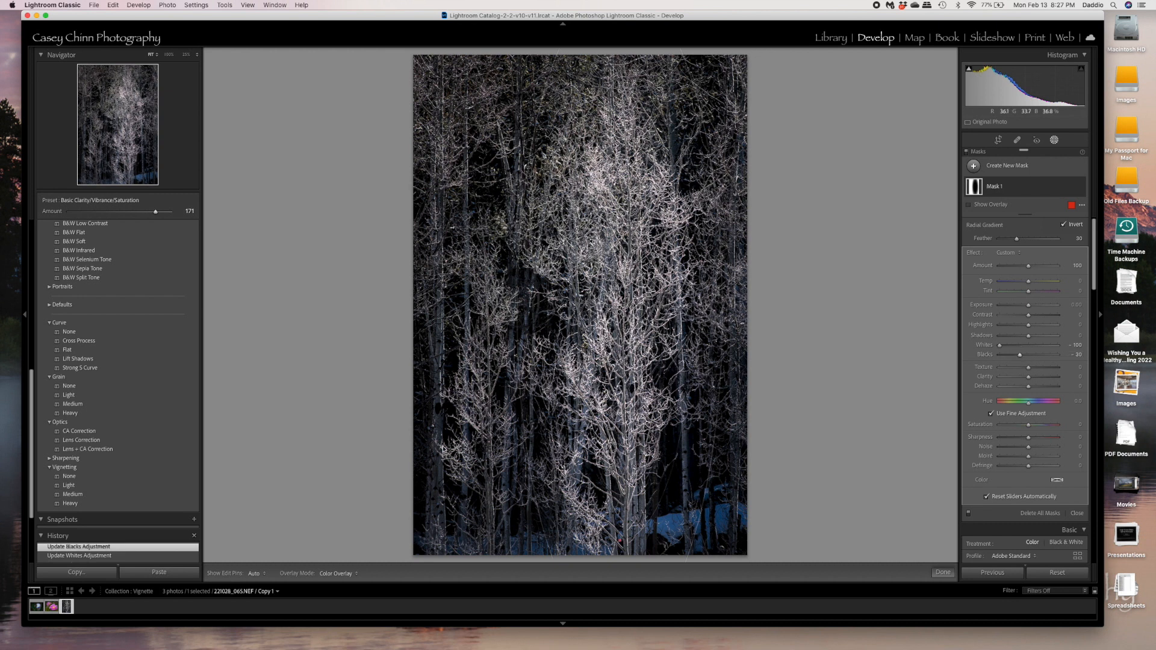
Step: Compare the original virtual copy with the latest Blacks adjustment in the history, ending on the edited state
{"action": "scroll", "coordinate": [135, 539], "scroll_direction": "down", "scroll_amount": 5}
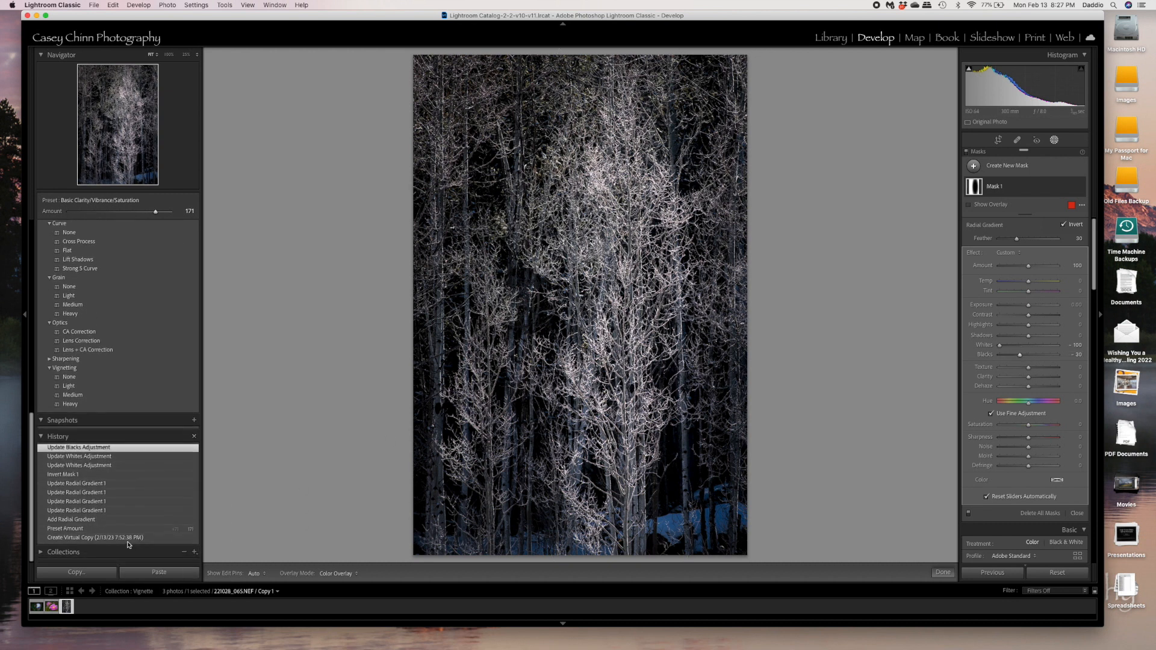
{"action": "left_click", "coordinate": [128, 539]}
{"action": "left_click", "coordinate": [110, 448]}
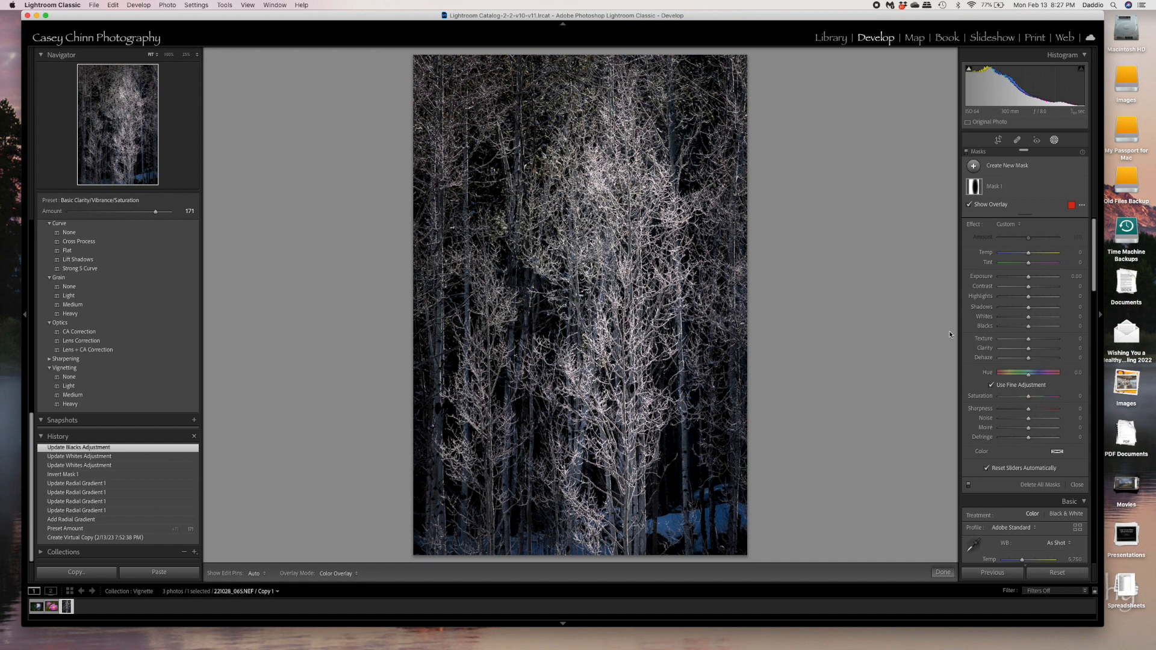
Step: Try a strong negative Defringe adjustment on Mask 1 and reset it to its default
{"action": "left_click", "coordinate": [997, 189]}
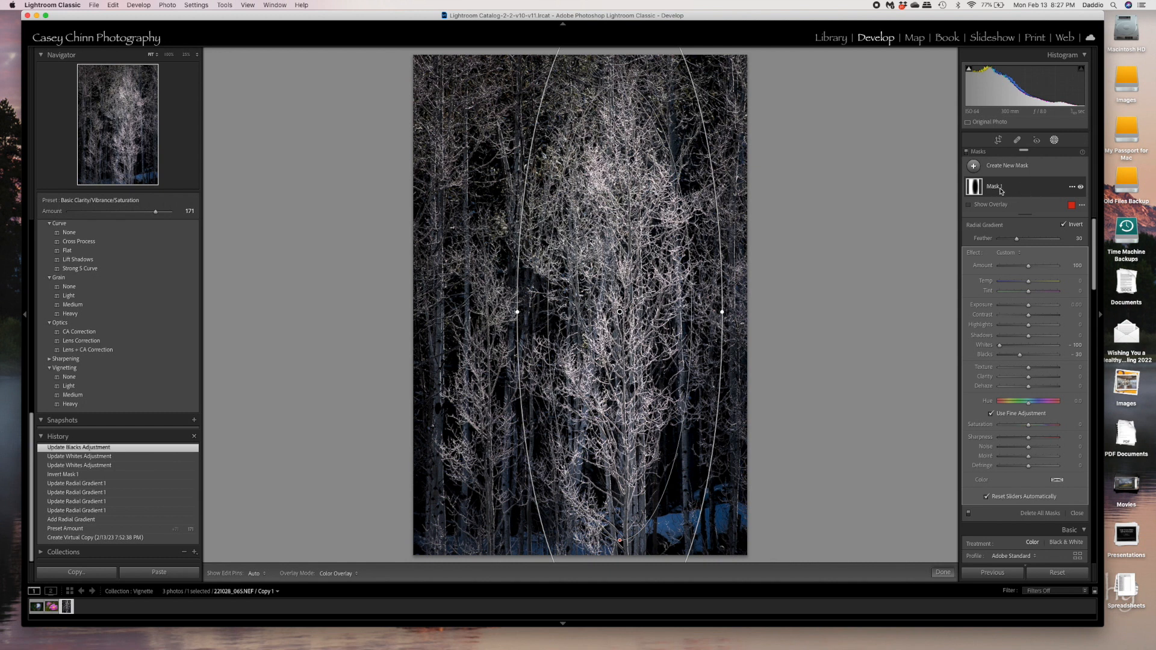
{"action": "left_click", "coordinate": [1029, 467]}
{"action": "left_click_drag", "start_coordinate": [1029, 467], "coordinate": [982, 472]}
{"action": "double_click", "coordinate": [999, 466]}
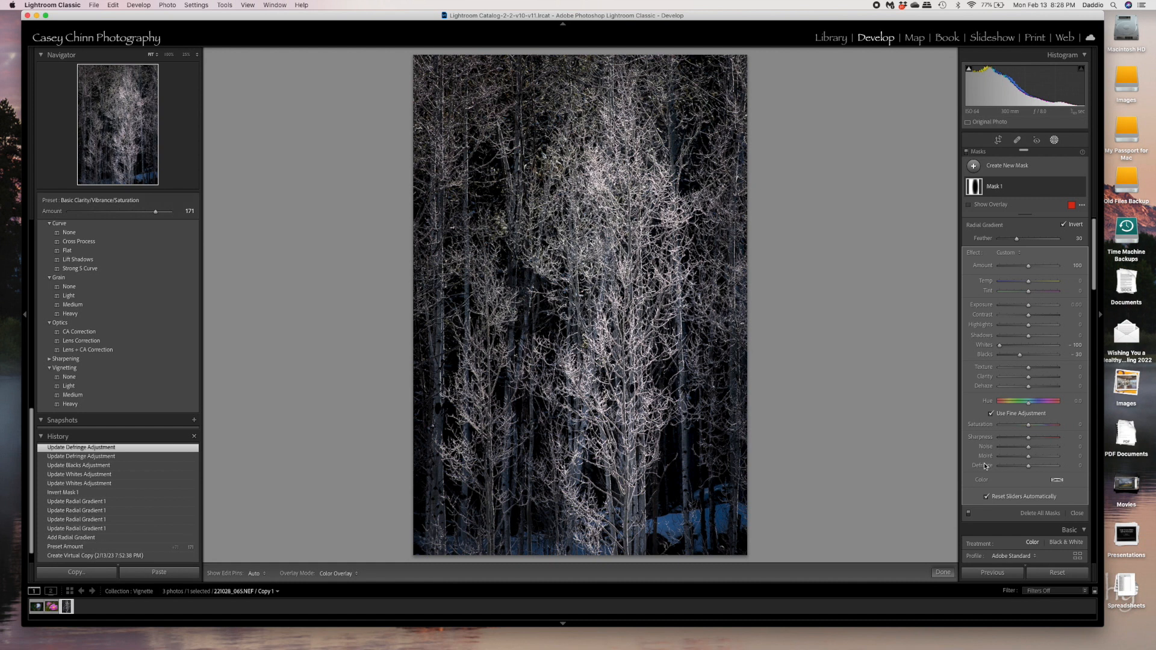
Step: Try Defringe at -100 on Mask 1 again, and reset its Moiré and Defringe adjustments to their defaults
{"action": "left_click", "coordinate": [996, 188]}
{"action": "left_click", "coordinate": [998, 188]}
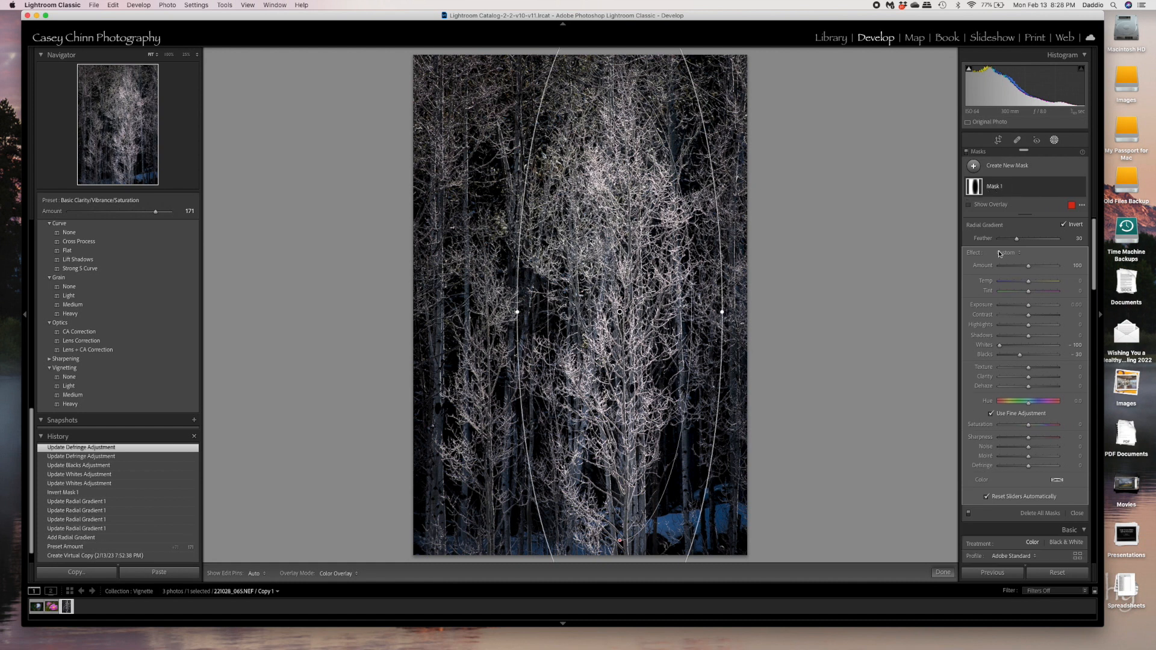
{"action": "left_click", "coordinate": [1029, 466]}
{"action": "left_click_drag", "start_coordinate": [1029, 465], "coordinate": [997, 491]}
{"action": "left_click", "coordinate": [993, 187]}
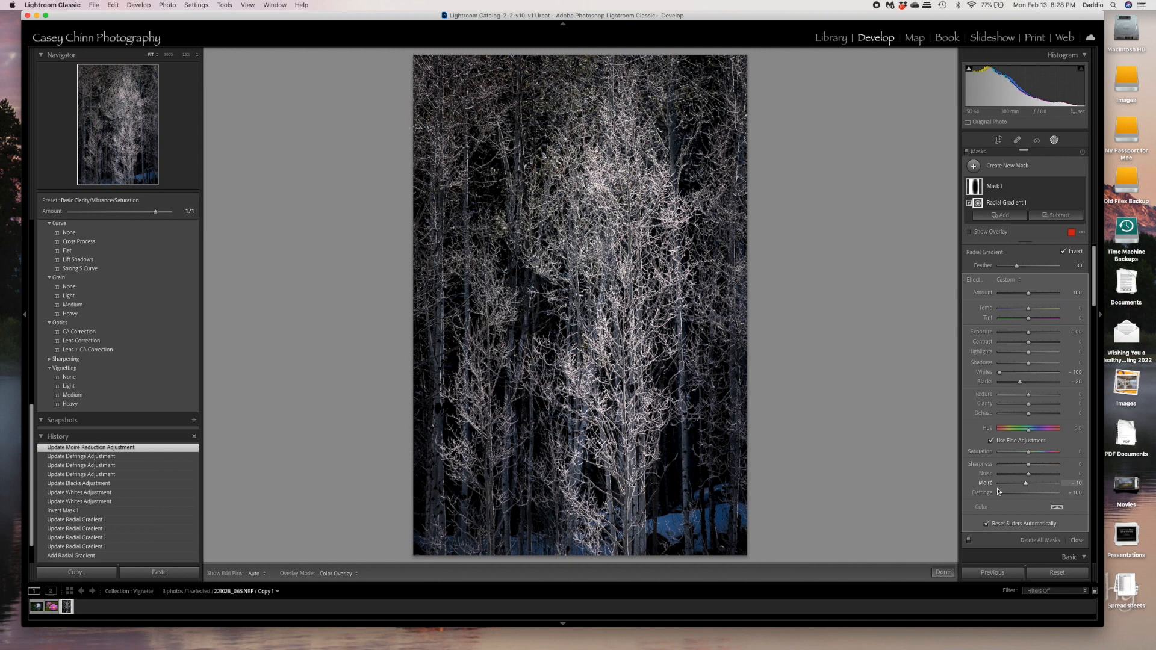
{"action": "double_click", "coordinate": [986, 484]}
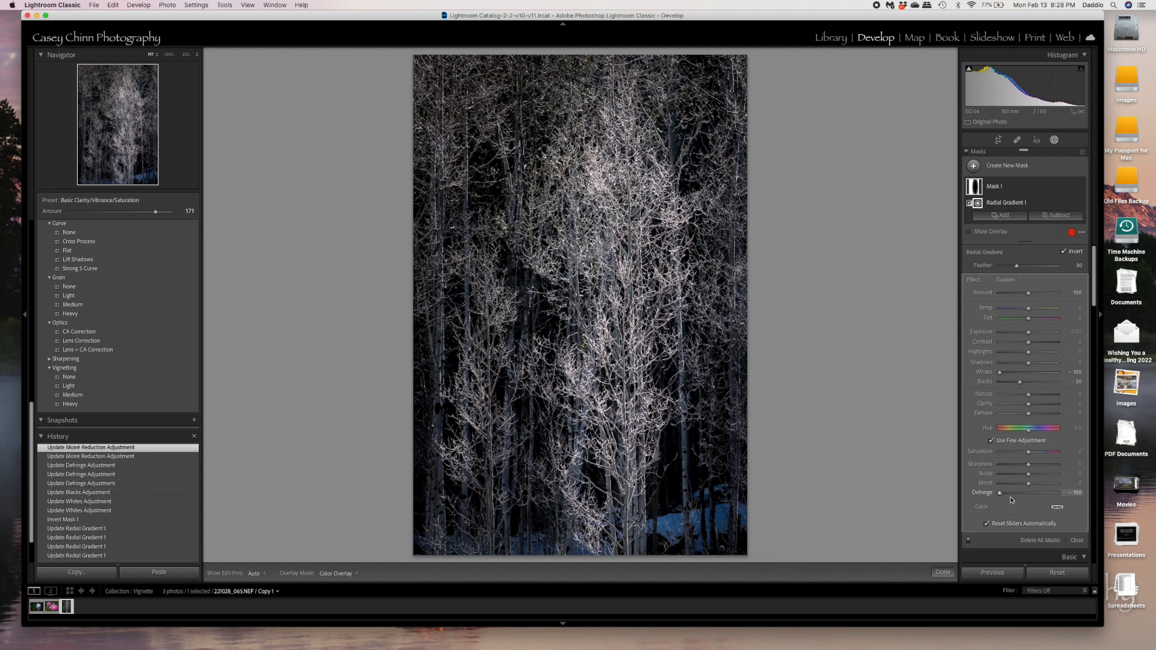
{"action": "double_click", "coordinate": [986, 492]}
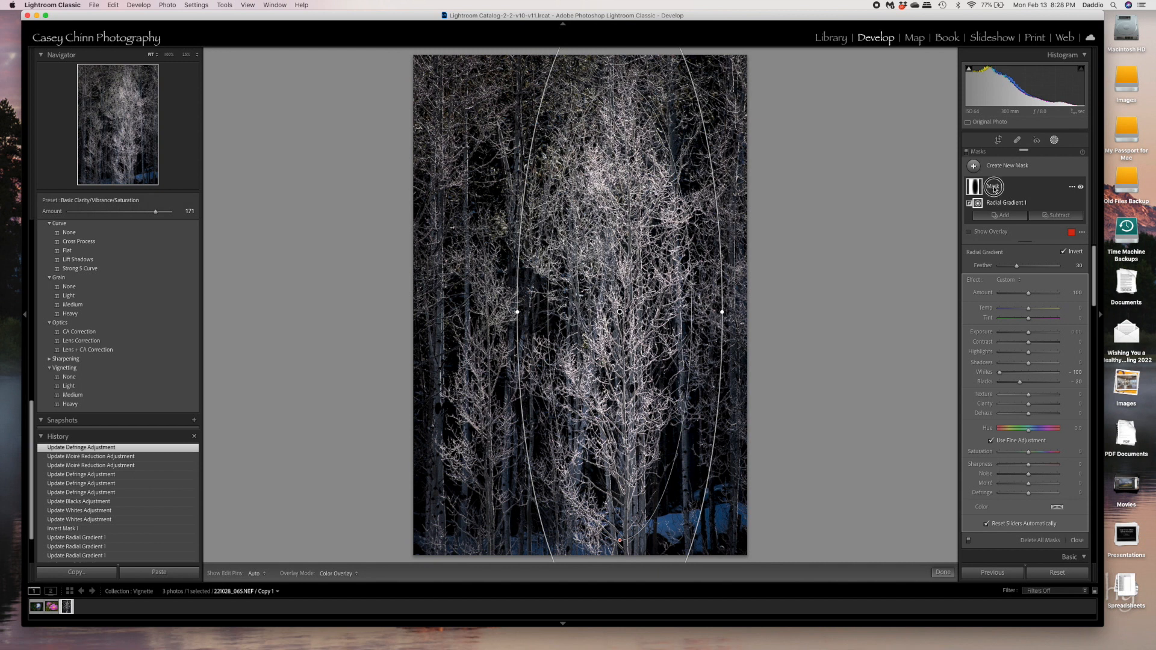
{"action": "left_click", "coordinate": [995, 189]}
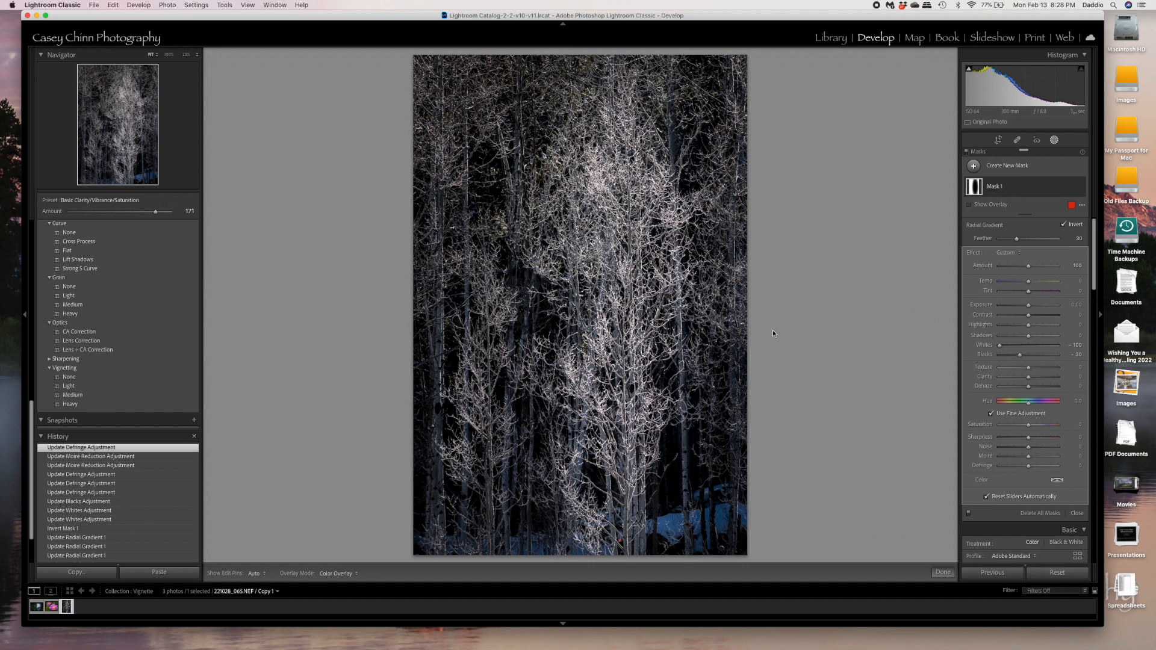
Step: Set Mask 1's Dehaze to -33 to soften the trees surrounding the central one
{"action": "left_click", "coordinate": [1001, 187]}
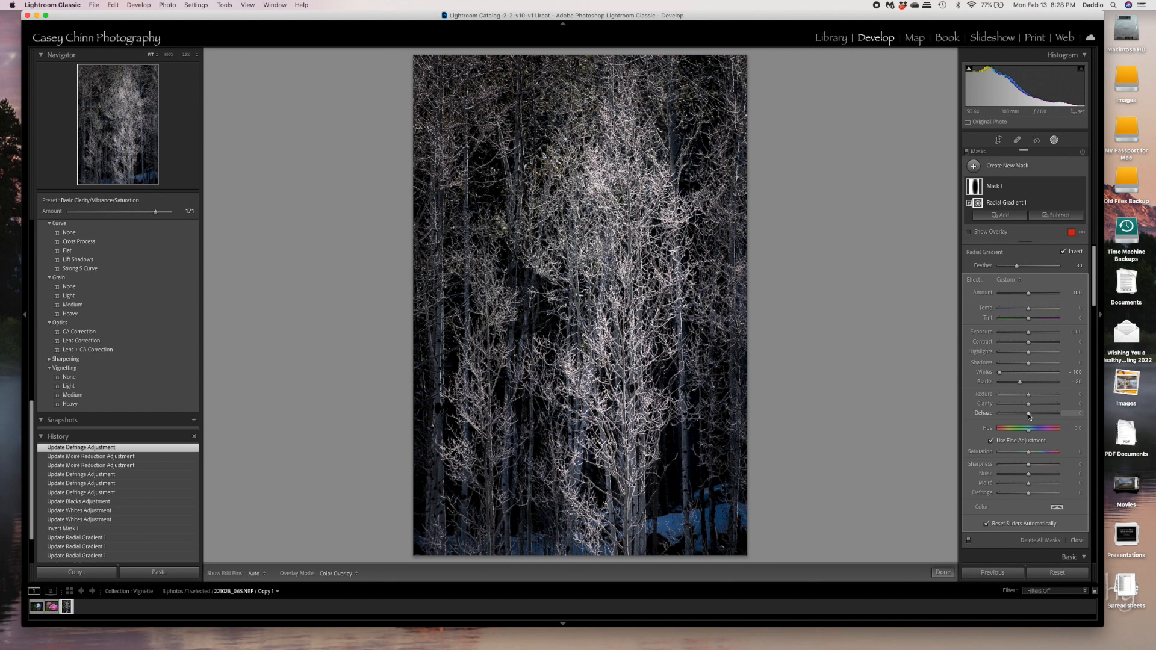
{"action": "mouse_move", "coordinate": [1029, 416]}
{"action": "left_mouse_down"}
{"action": "mouse_move", "coordinate": [999, 417]}
{"action": "mouse_move", "coordinate": [1015, 416]}
{"action": "left_mouse_up"}
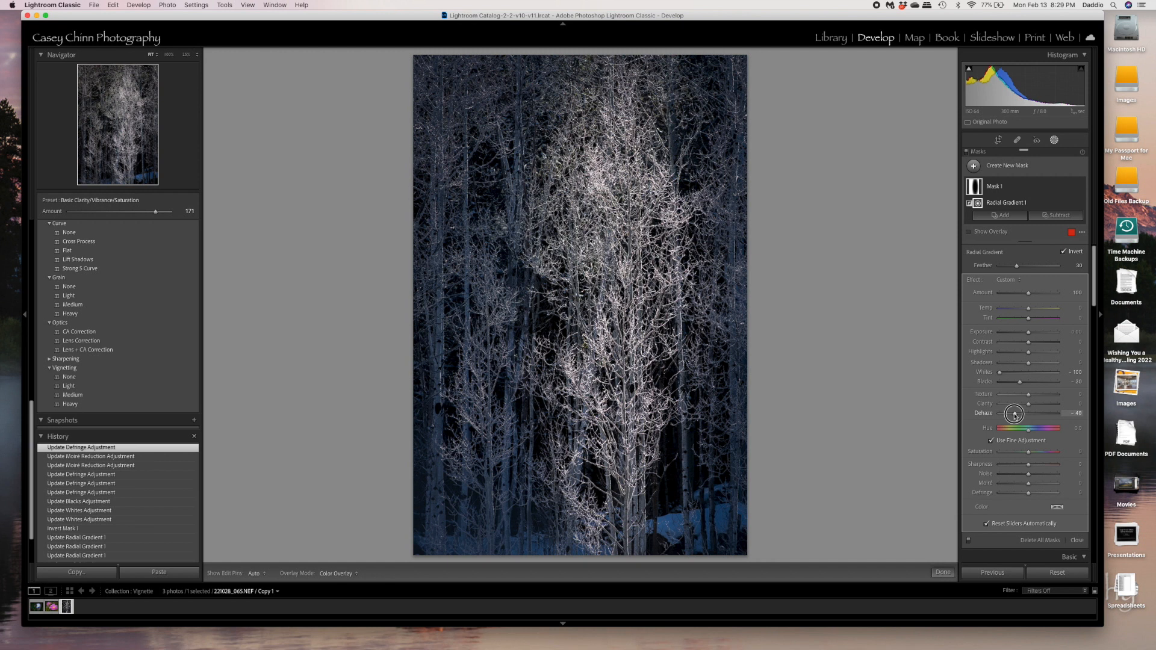
{"action": "left_click_drag", "start_coordinate": [1014, 415], "coordinate": [1019, 414]}
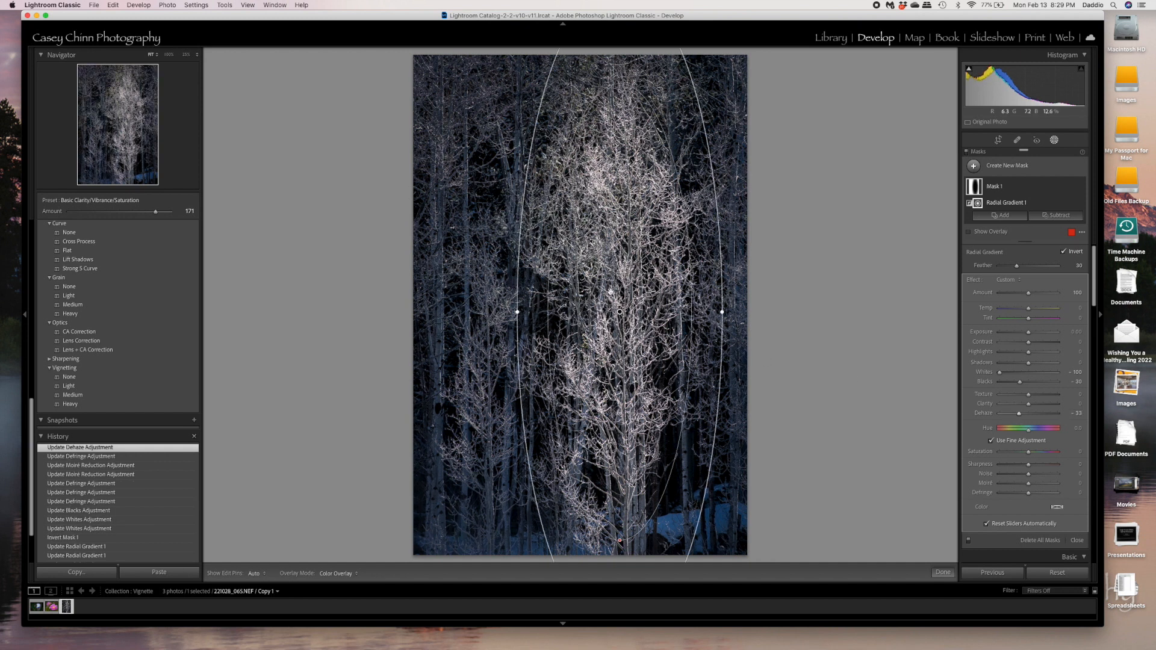
Step: Shift the radial gradient slightly left over the central tree, widen it a little, and reduce its feather to 27
{"action": "left_click_drag", "start_coordinate": [621, 315], "coordinate": [617, 314]}
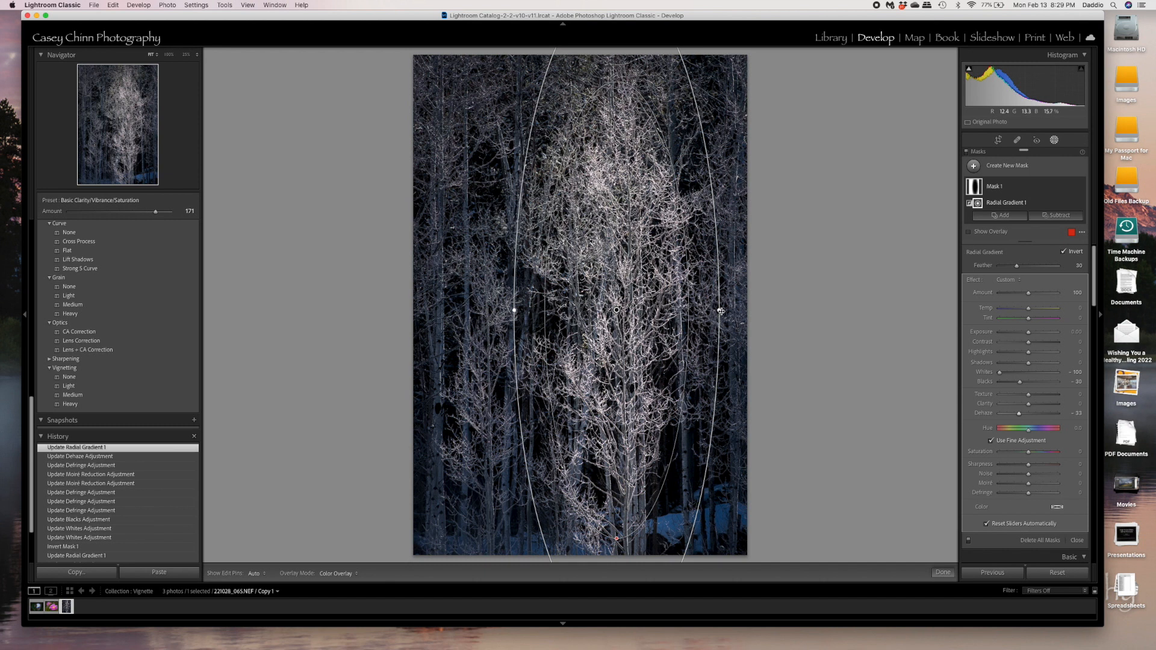
{"action": "left_click_drag", "start_coordinate": [720, 310], "coordinate": [721, 310]}
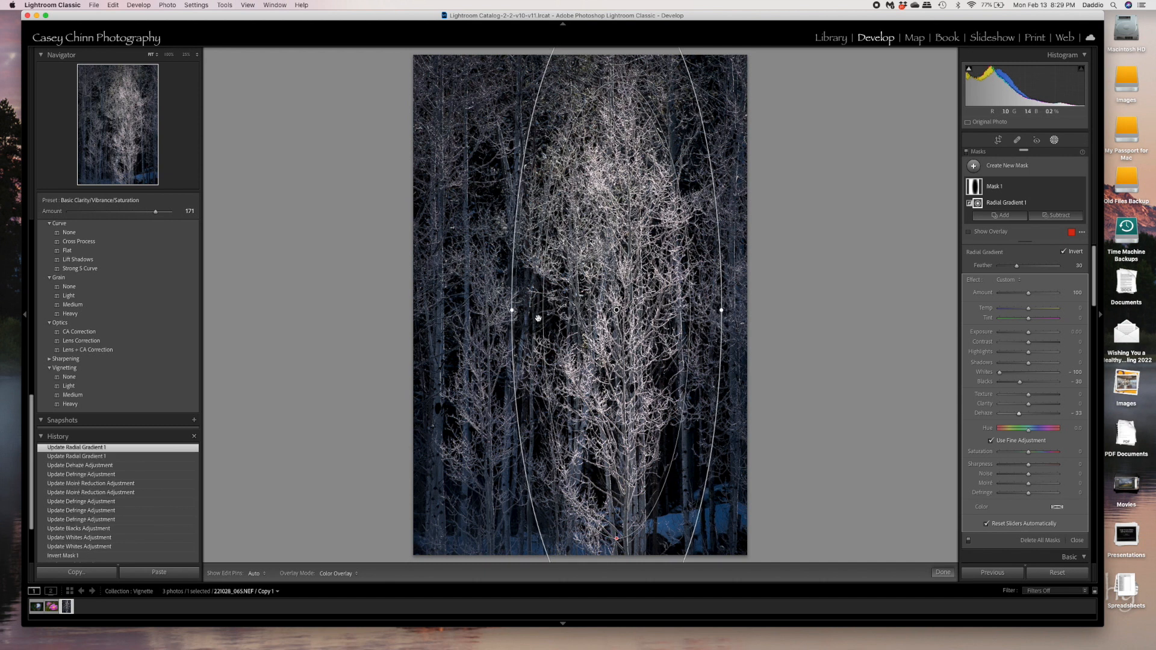
{"action": "left_click_drag", "start_coordinate": [616, 538], "coordinate": [617, 548]}
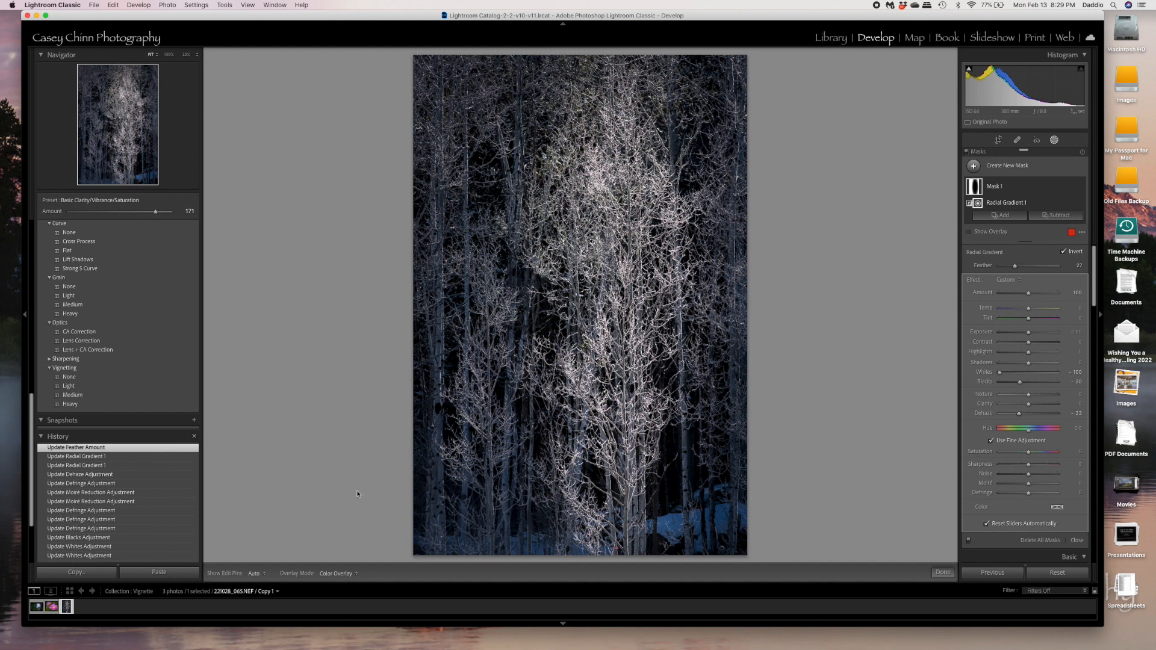
Step: Compare the original virtual copy with the latest feather edit in the tree photo's history
{"action": "scroll", "coordinate": [105, 504], "scroll_direction": "down", "scroll_amount": 3}
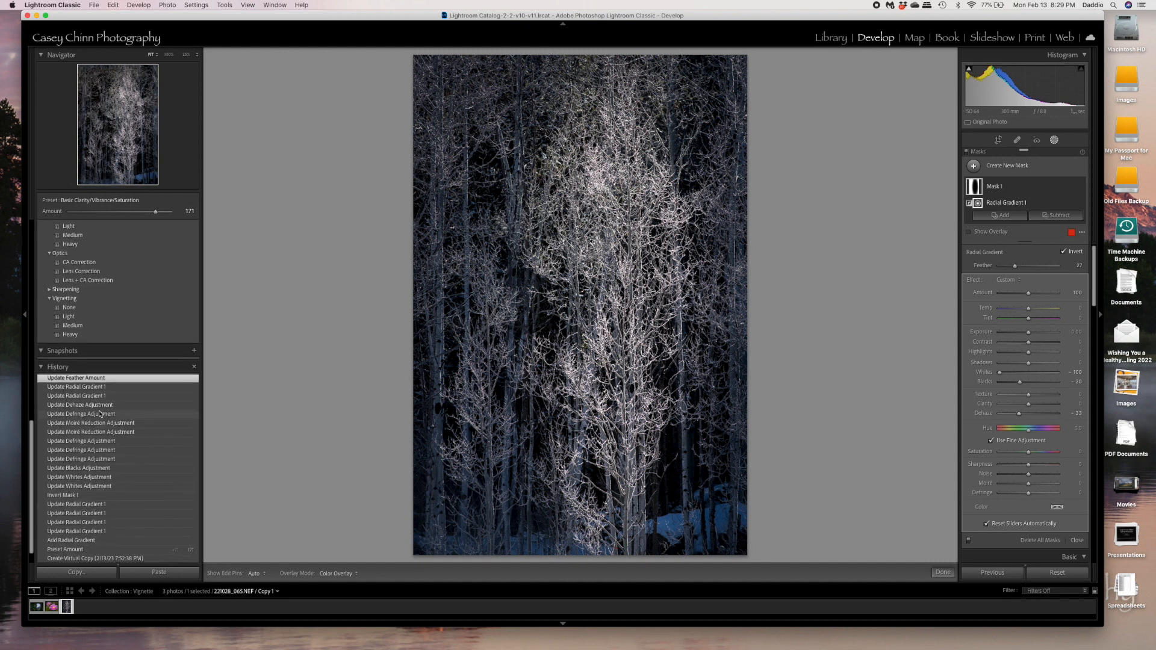
{"action": "left_click", "coordinate": [95, 558]}
{"action": "left_click", "coordinate": [91, 378]}
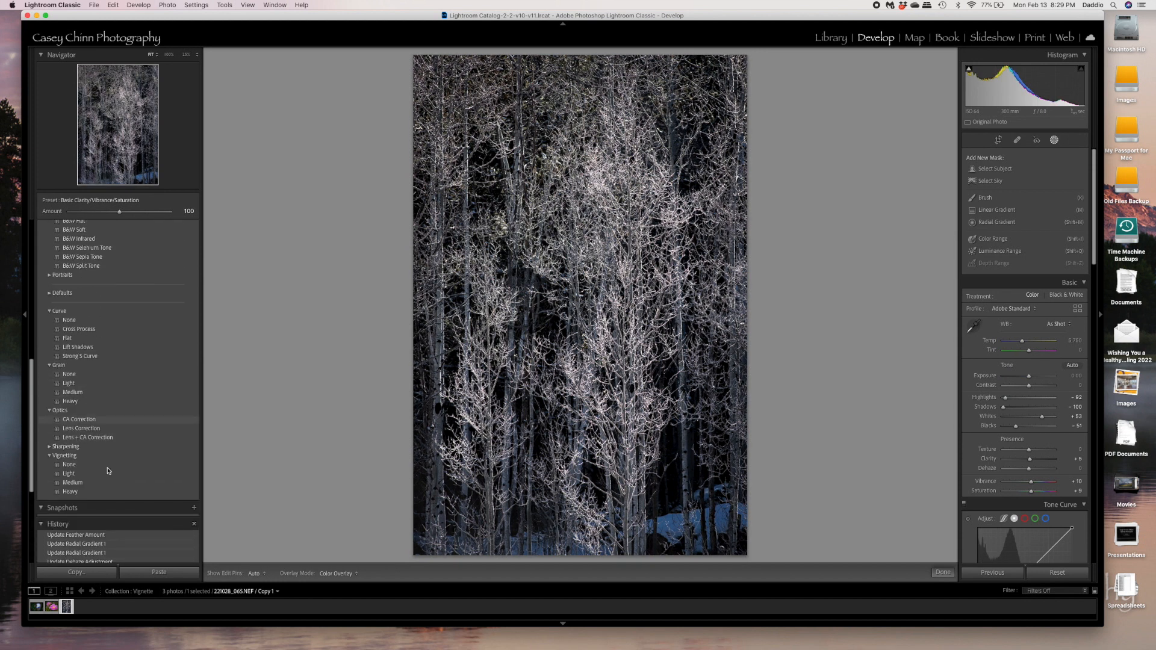